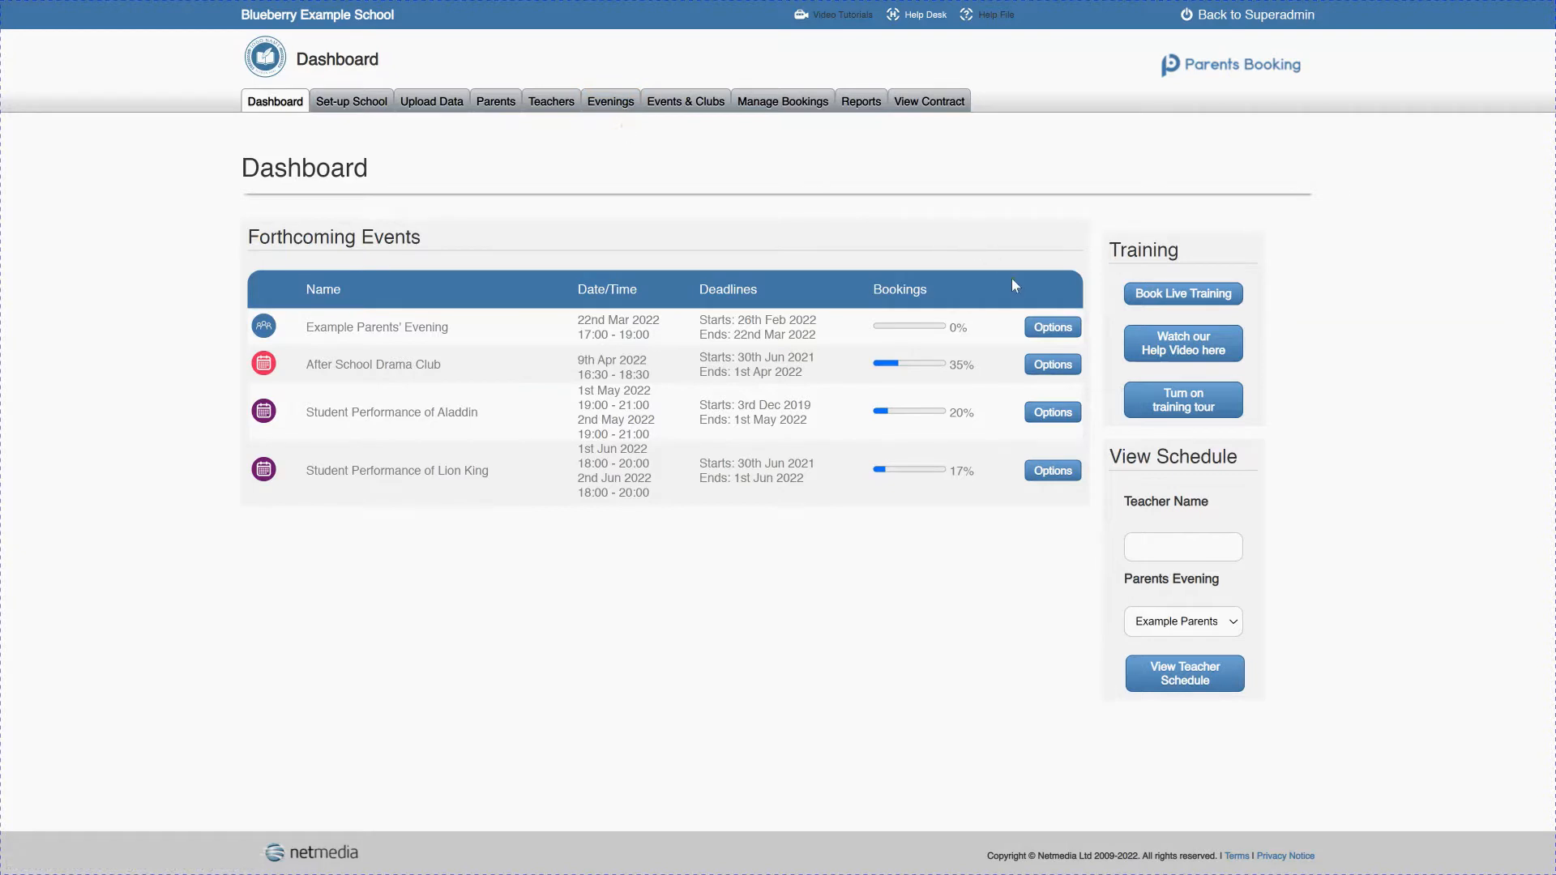
Step: Open the teacher settings of the Example Parents' Evening and sort the class list by subject, teacher name and finally class code
{"action": "left_click", "coordinate": [1040, 327]}
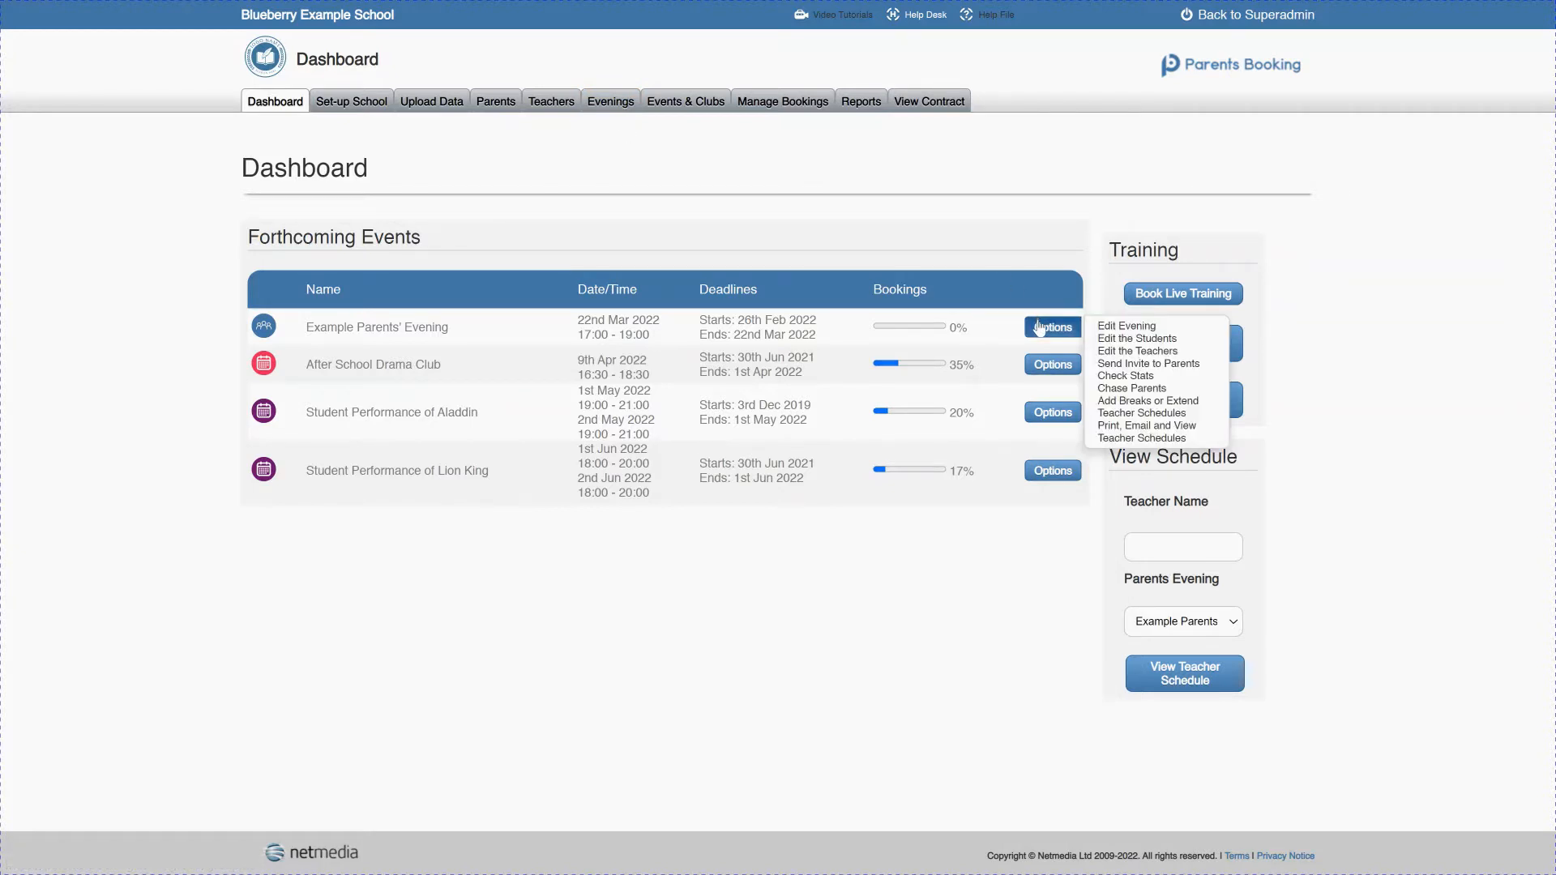
{"action": "left_click", "coordinate": [1164, 355]}
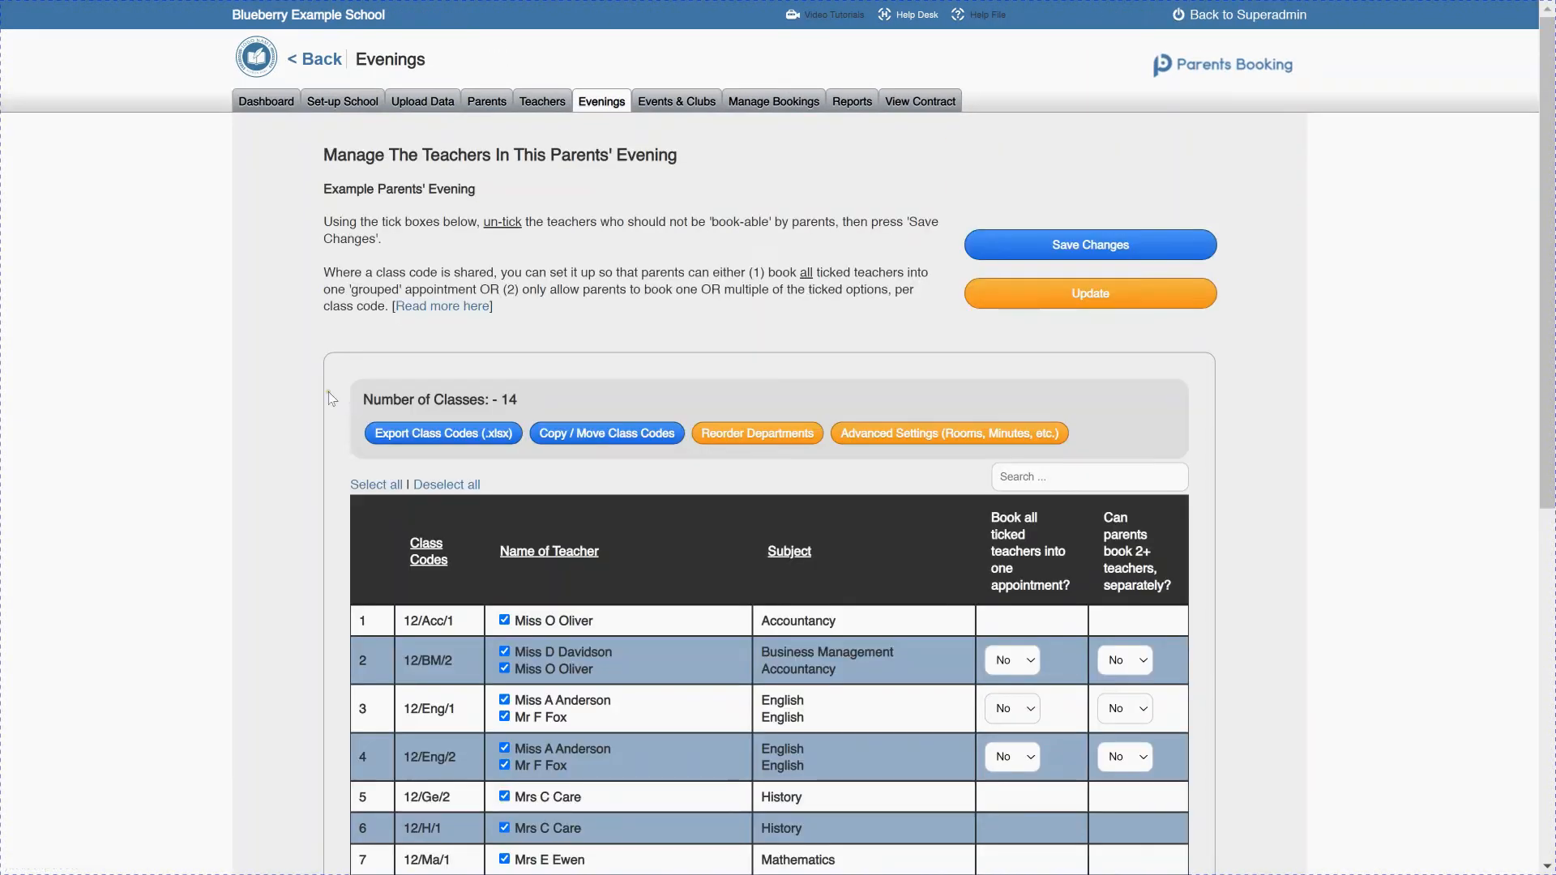
{"action": "left_click_drag", "start_coordinate": [1549, 187], "coordinate": [1550, 316]}
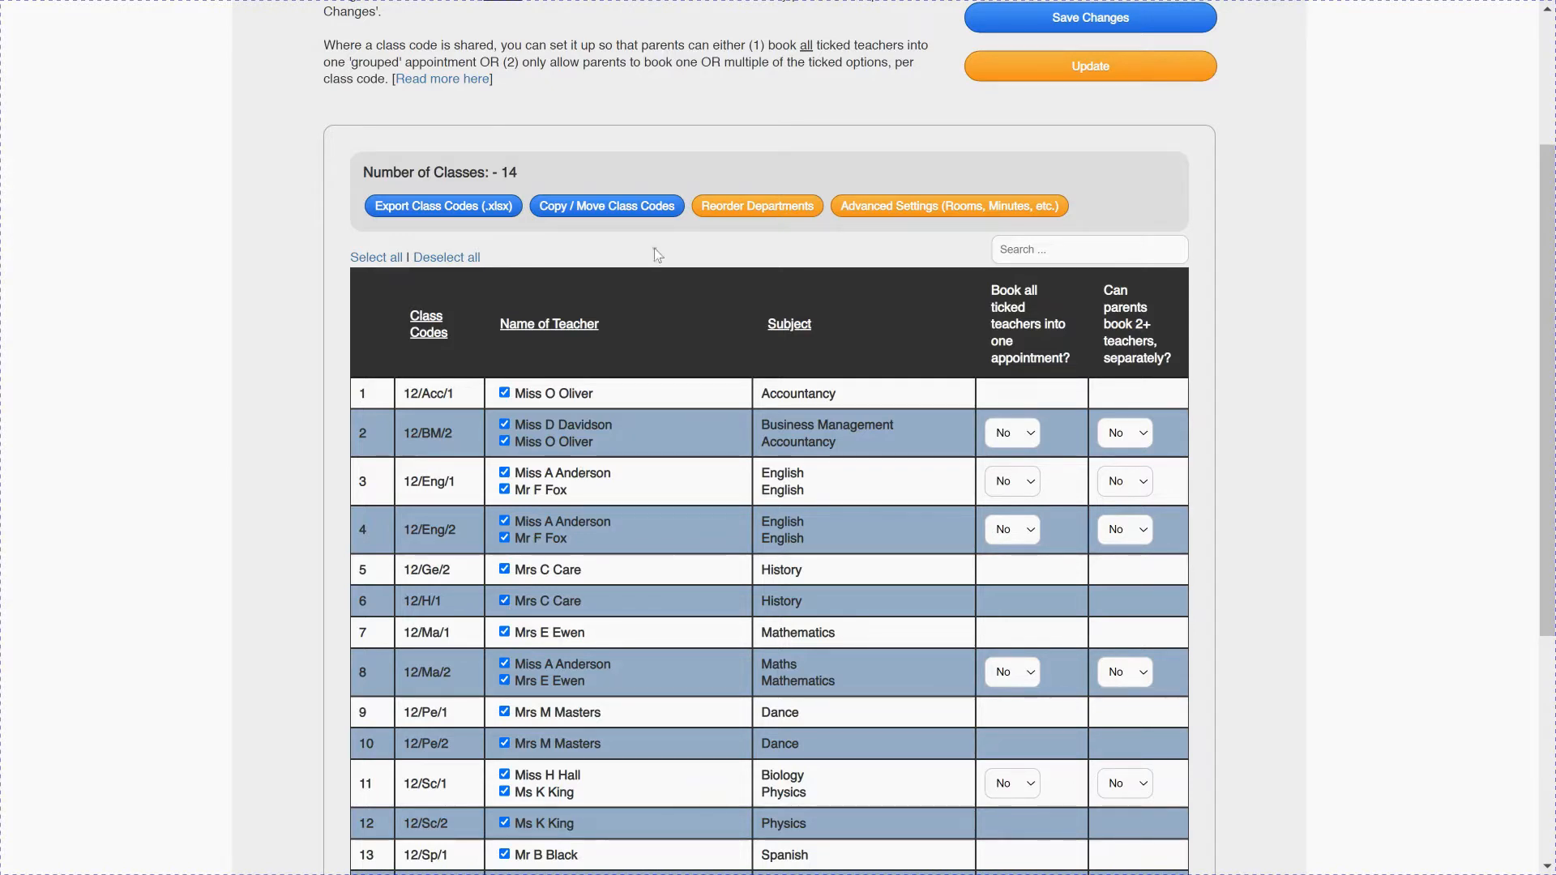
{"action": "left_click", "coordinate": [793, 327]}
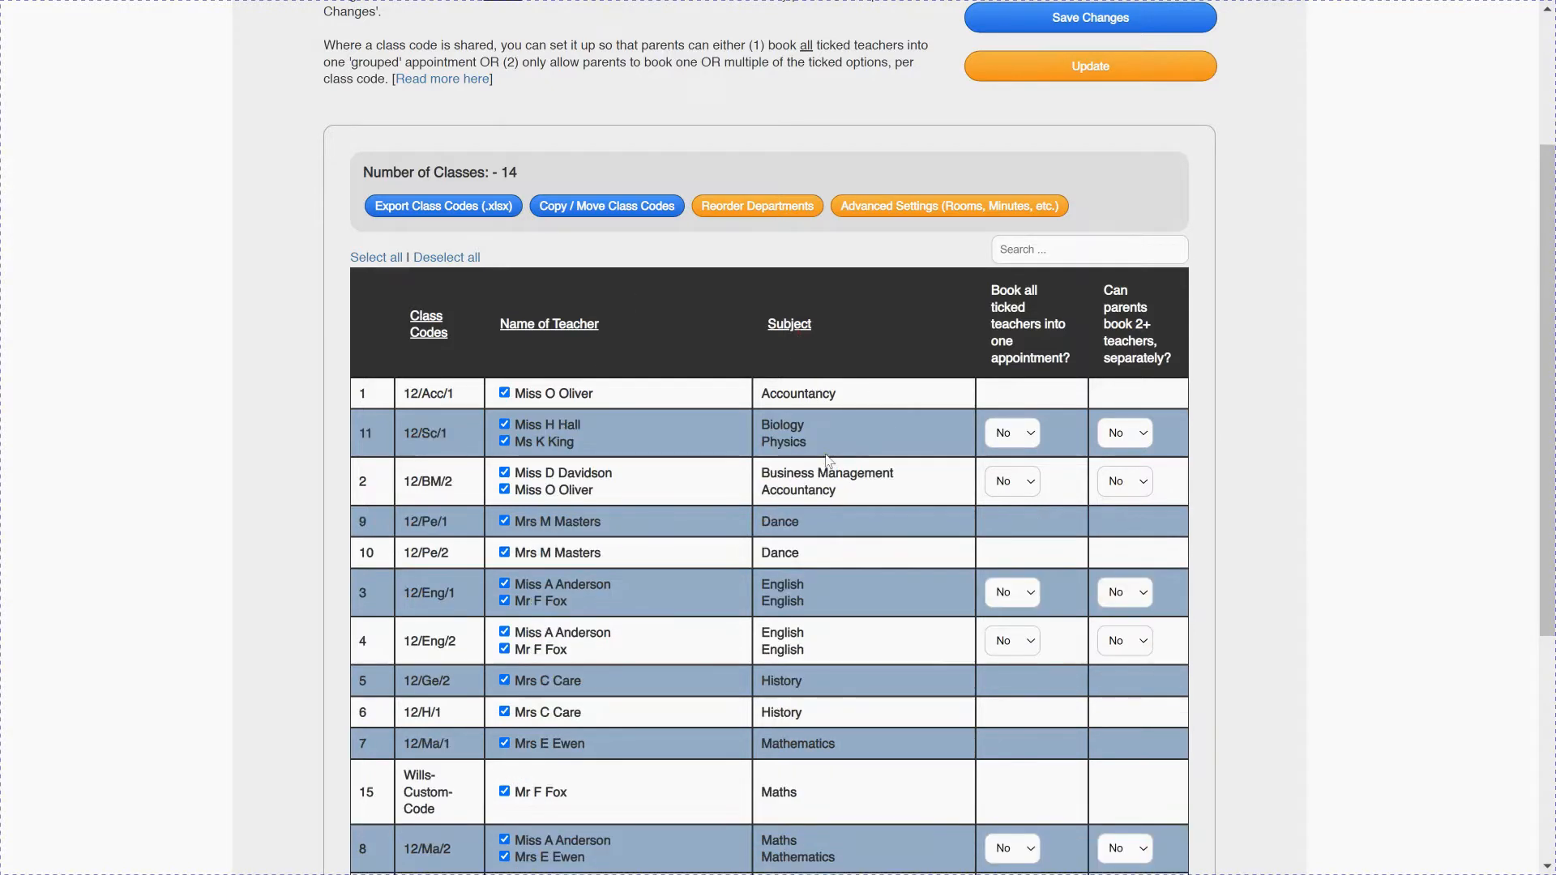
{"action": "left_click", "coordinate": [519, 324]}
{"action": "left_click", "coordinate": [430, 326]}
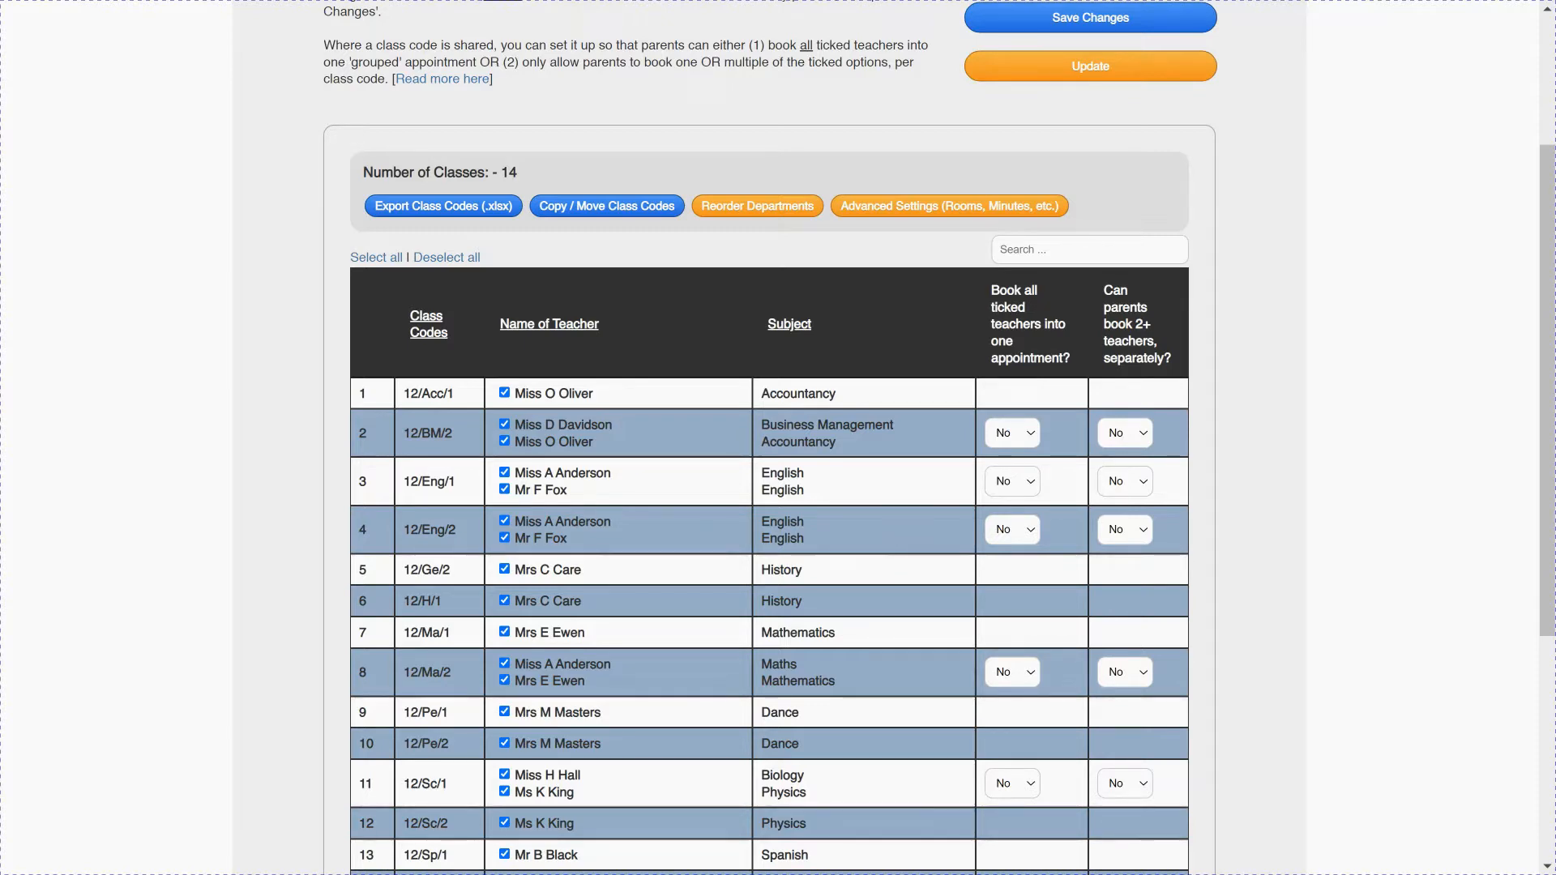
Step: Open the data upload page and untick Main Class Teacher in the Automatic Data Upload settings
{"action": "scroll", "coordinate": [454, 126], "scroll_direction": "up", "scroll_amount": 3}
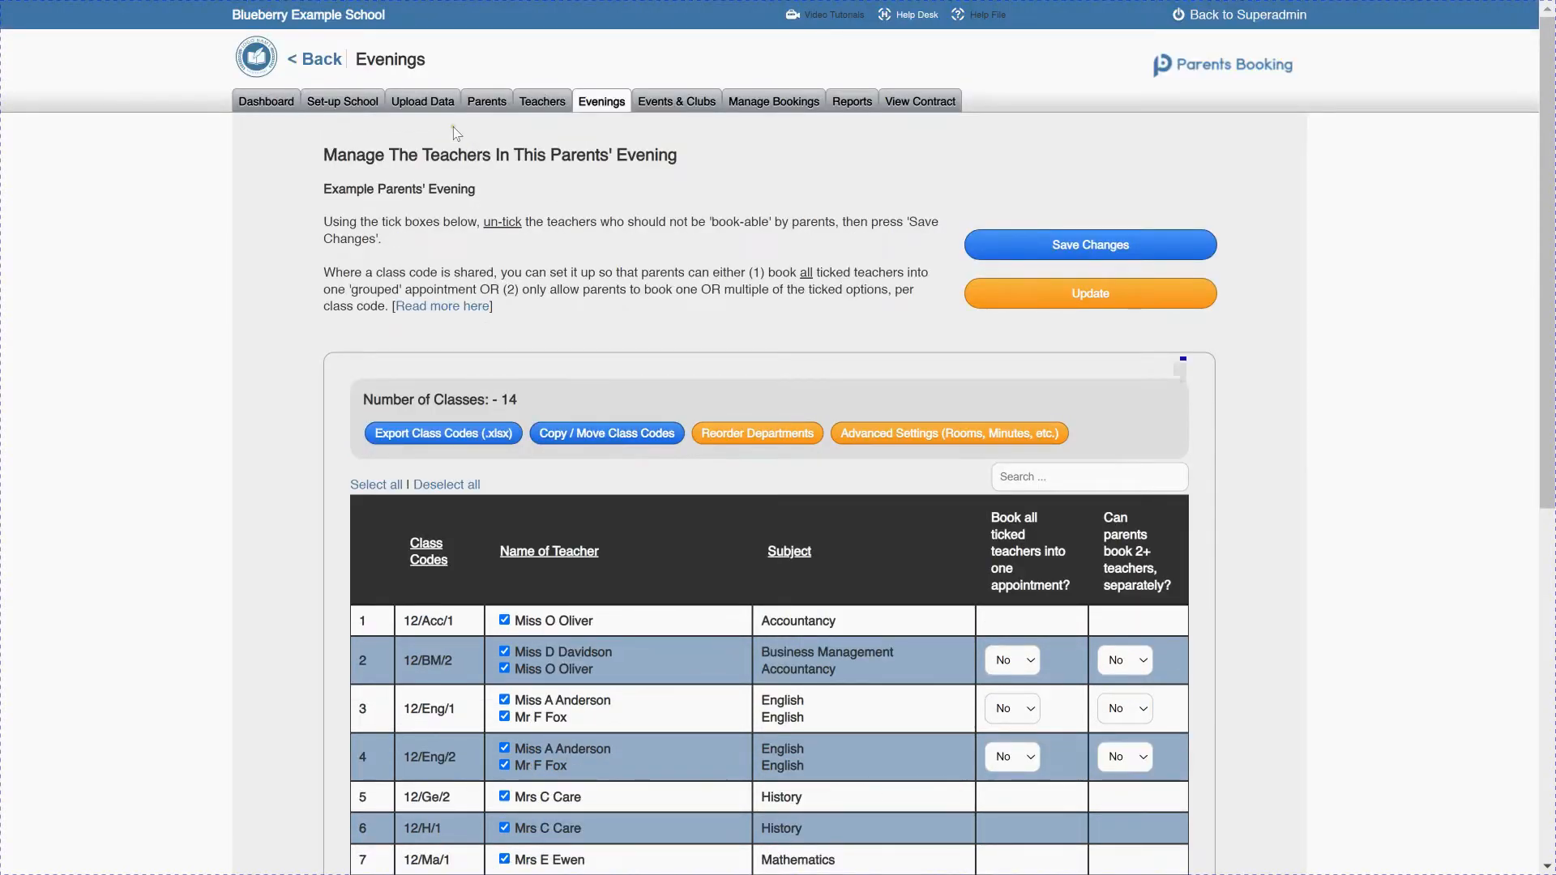
{"action": "left_click", "coordinate": [422, 101]}
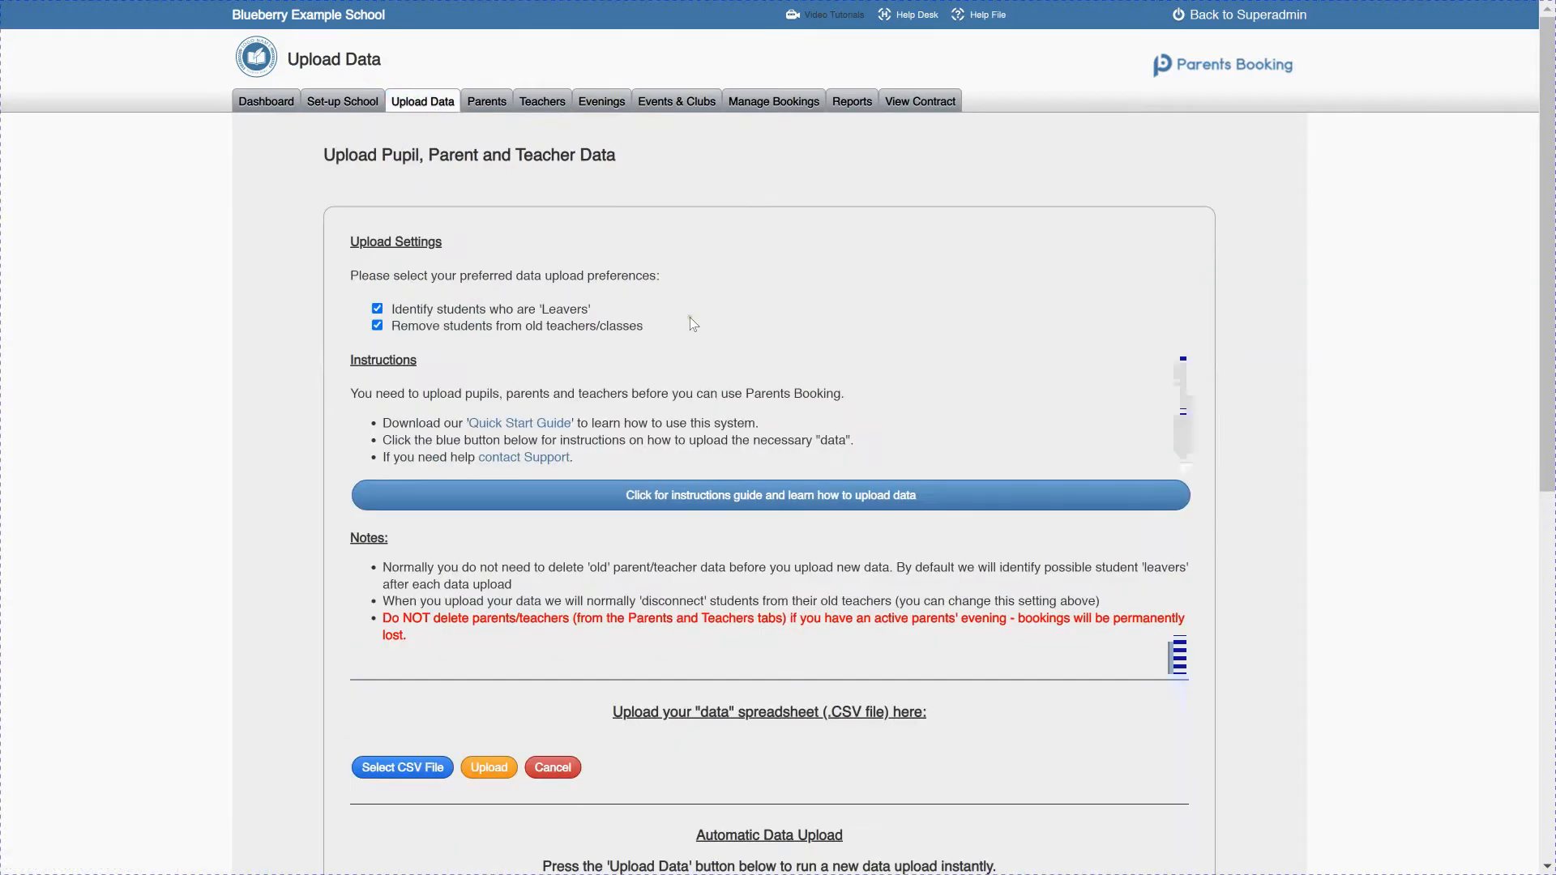
{"action": "scroll", "coordinate": [693, 323], "scroll_direction": "down", "scroll_amount": 7}
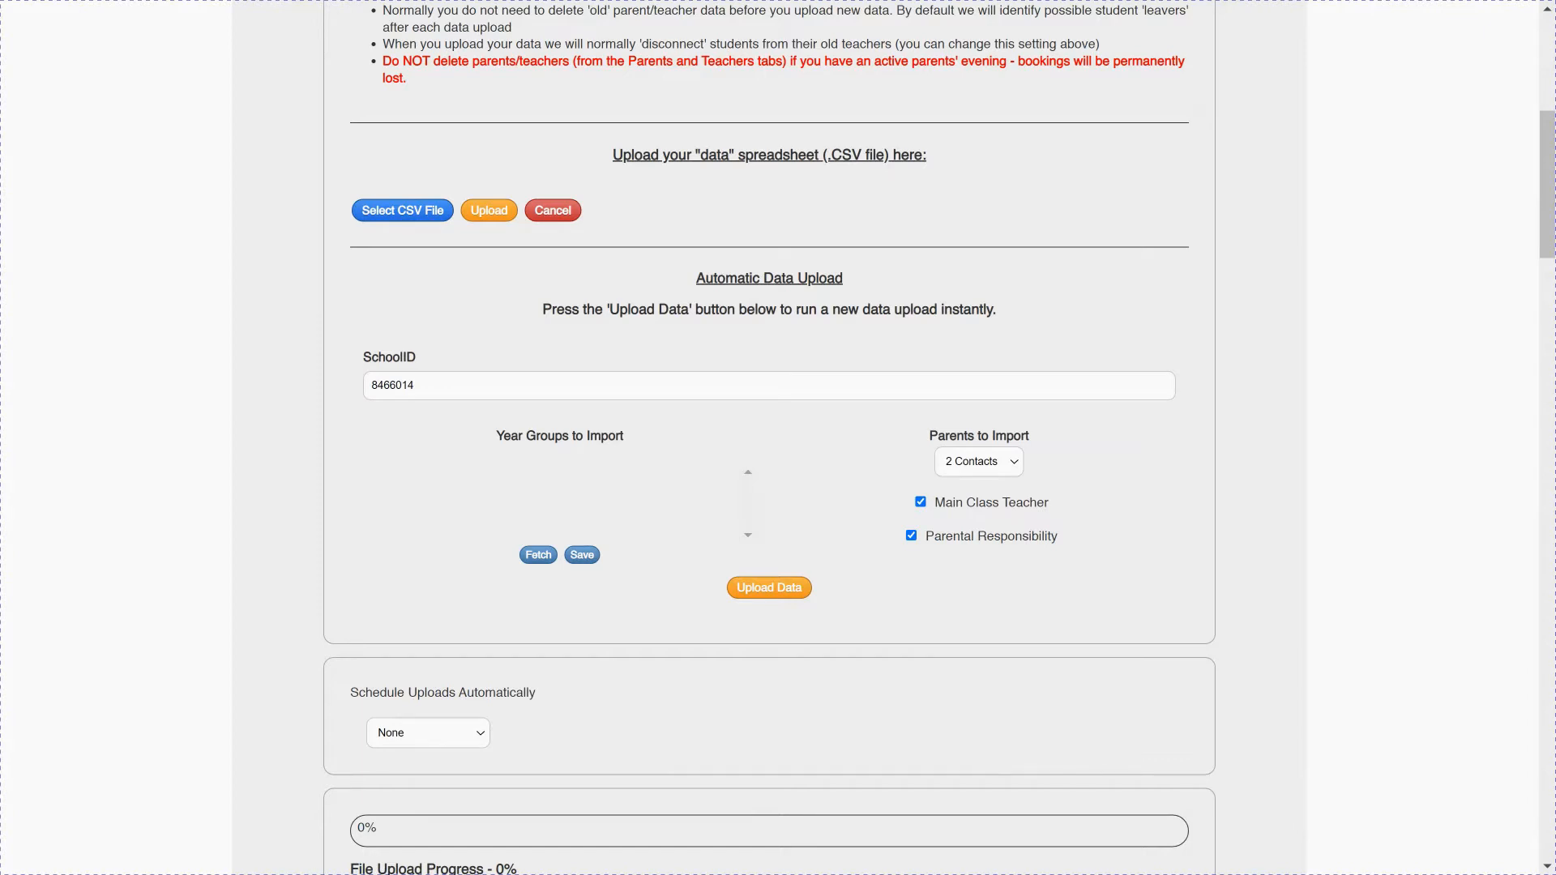
{"action": "left_click", "coordinate": [921, 501]}
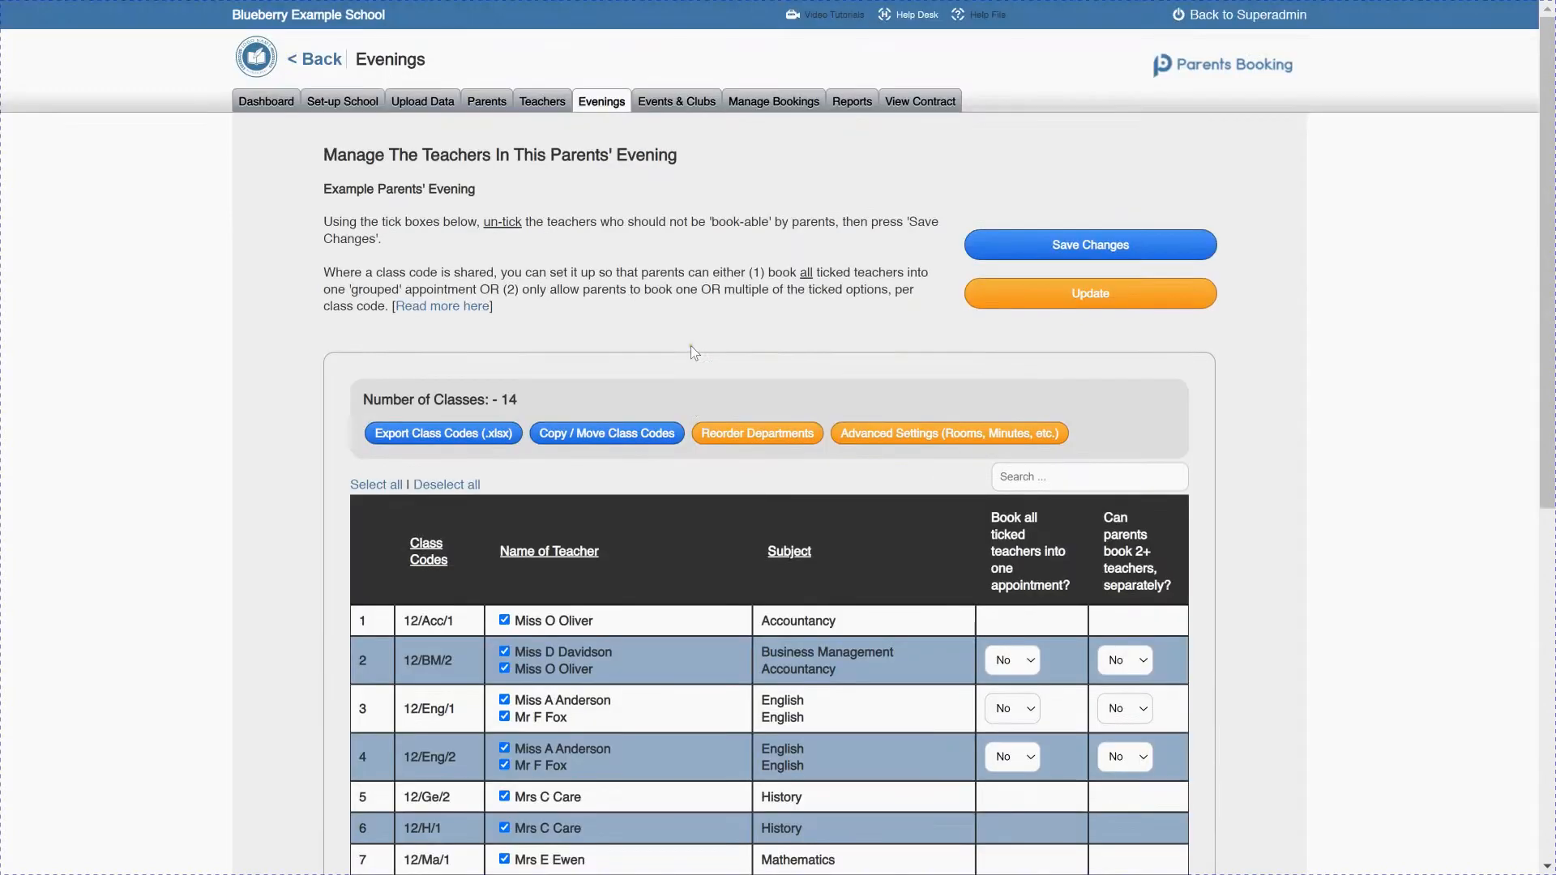
Step: In the evening's teacher list, set class 12/BM/2 to book all ticked teachers into one appointment and let parents book 12/Eng/1 teachers separately
{"action": "scroll", "coordinate": [691, 346], "scroll_direction": "down", "scroll_amount": 3}
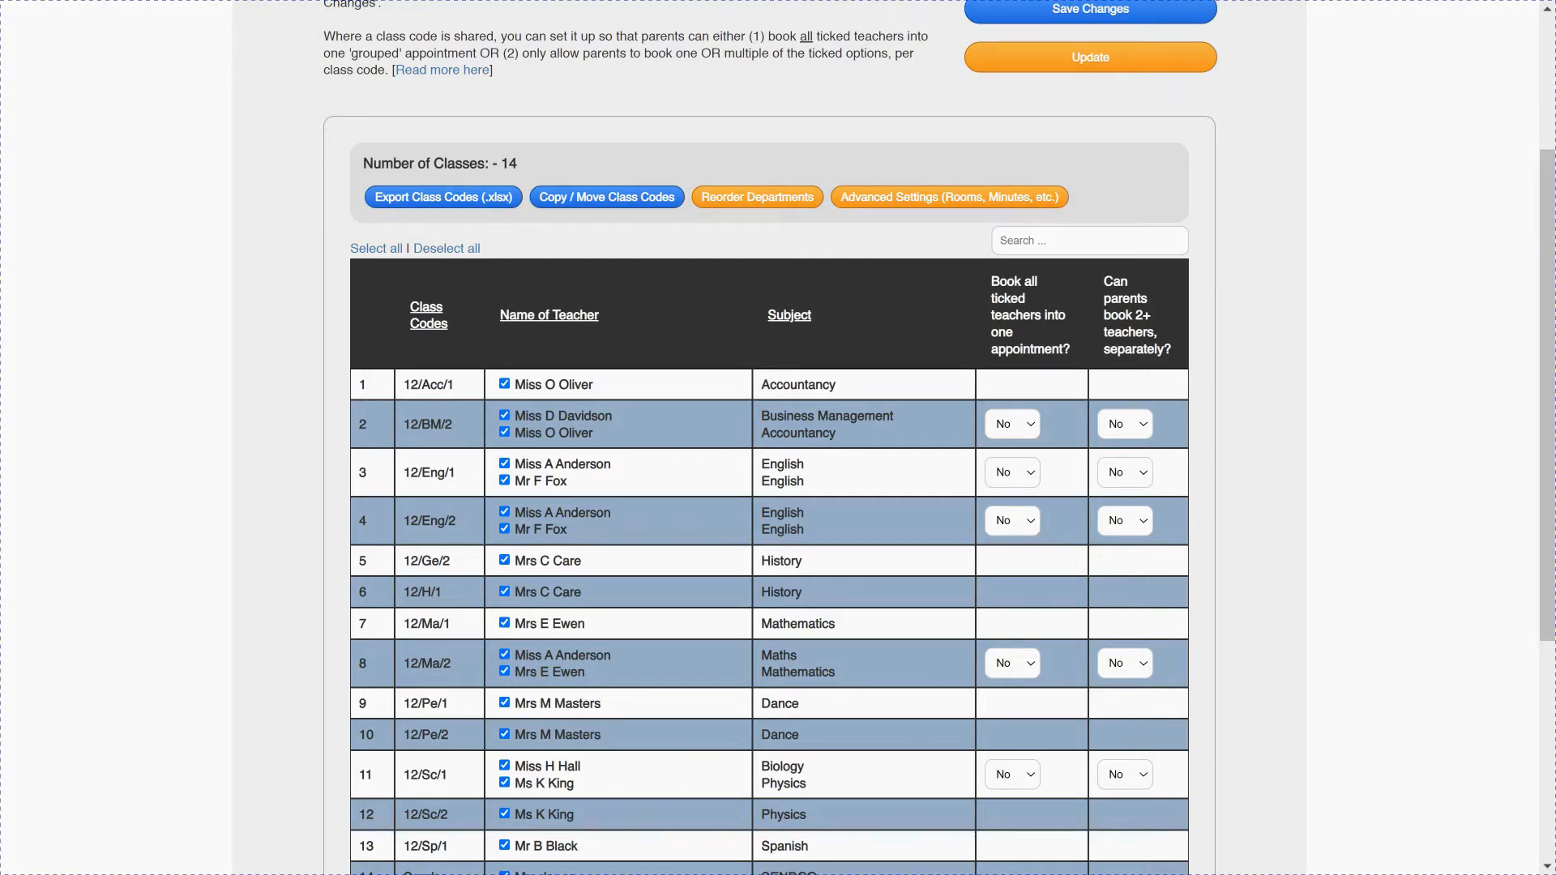
{"action": "left_click", "coordinate": [1013, 423]}
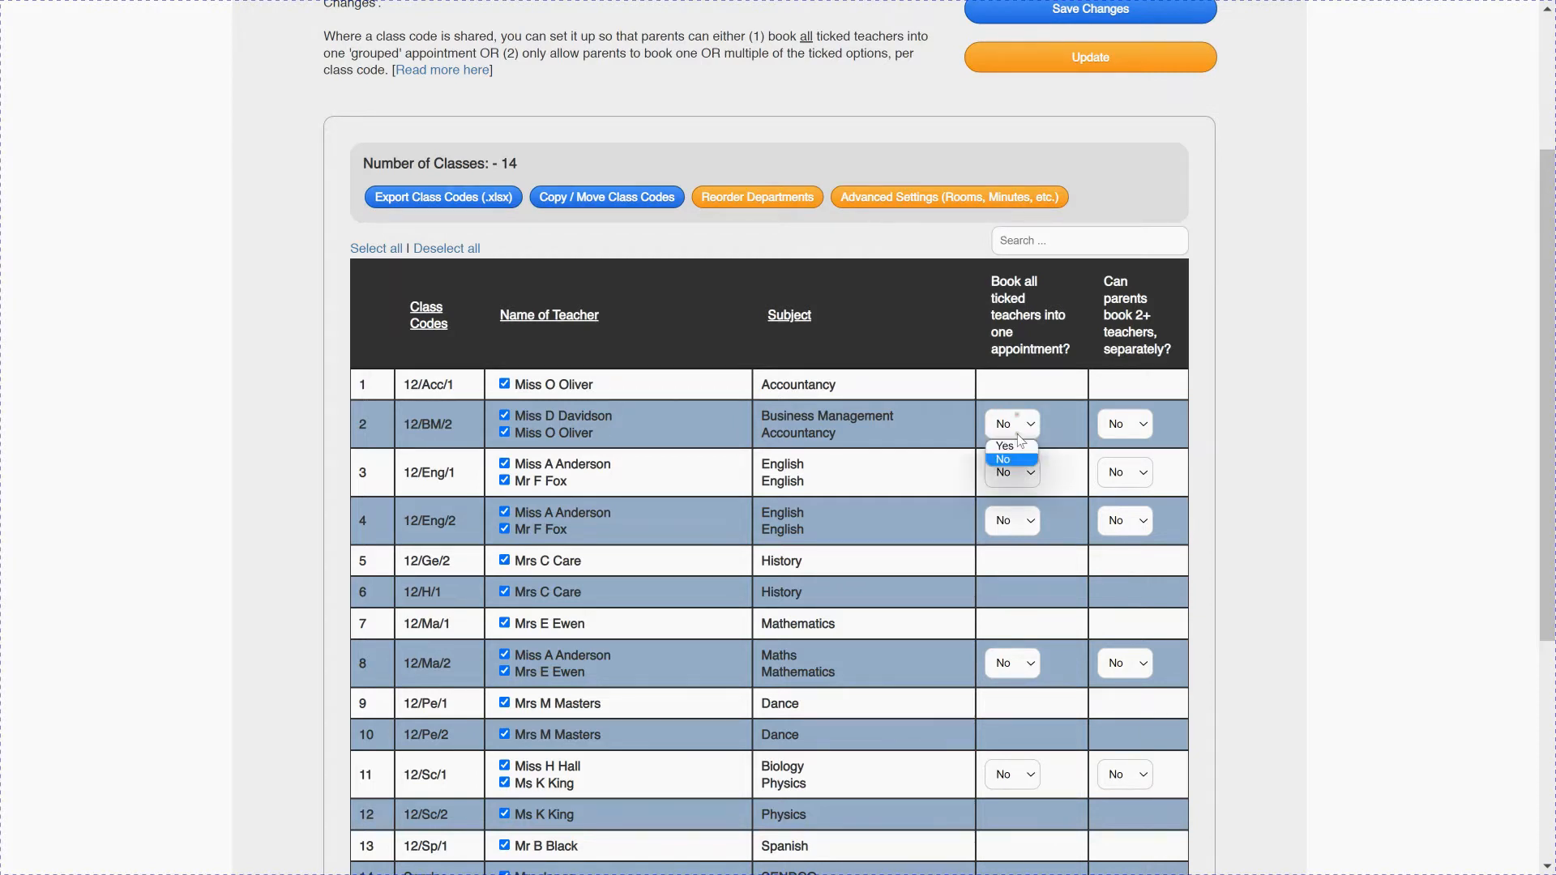
{"action": "left_click", "coordinate": [1021, 448]}
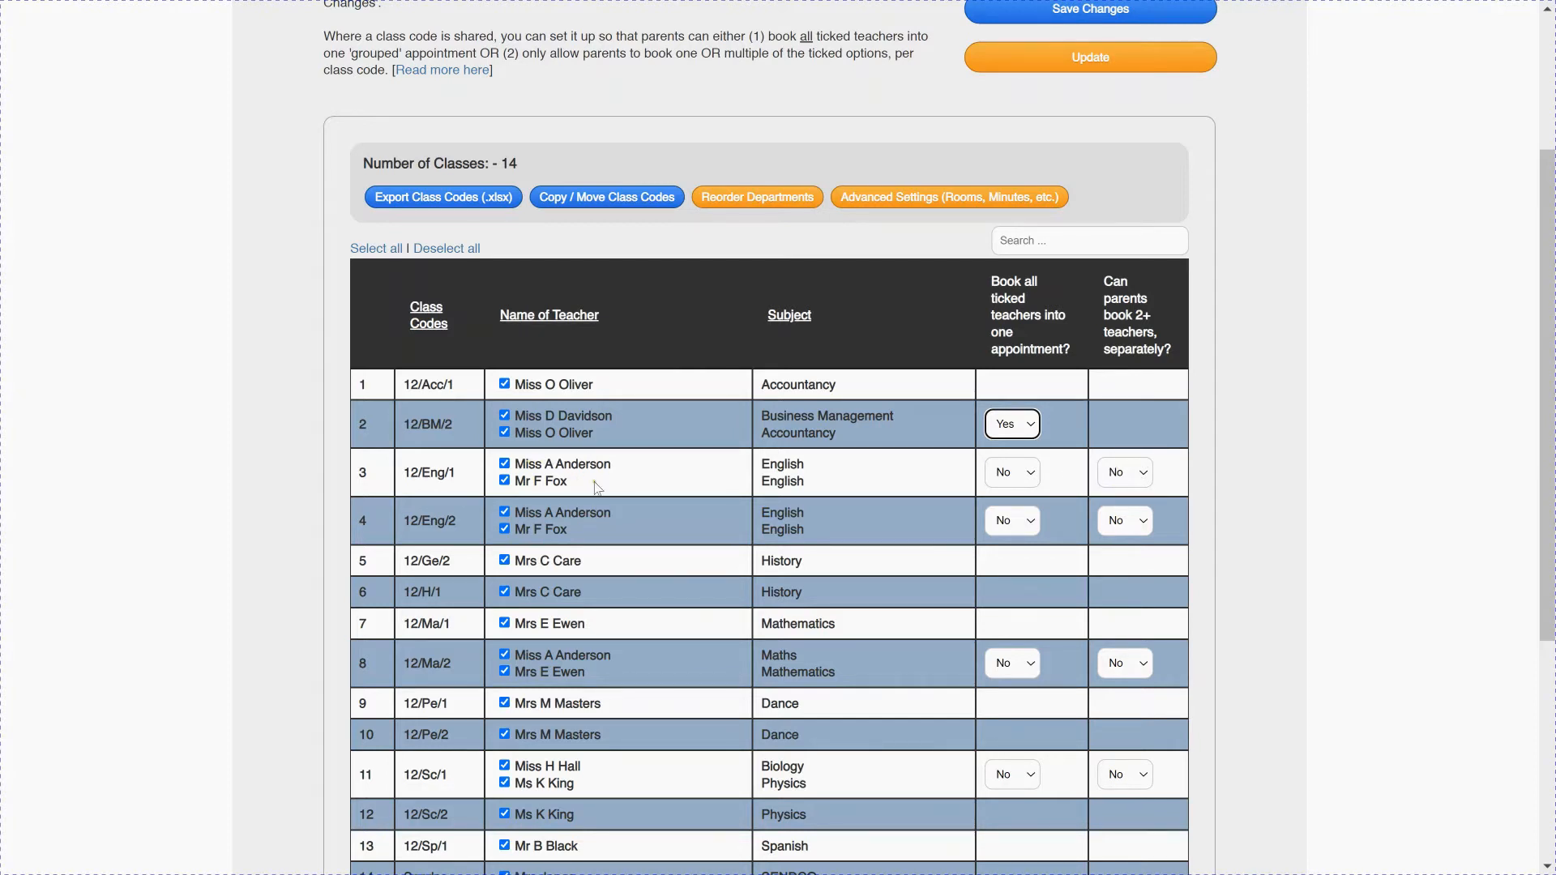
{"action": "left_click", "coordinate": [1134, 474]}
{"action": "left_click", "coordinate": [1131, 496]}
Step: Untick the teachers of 12/Ge/2, 12/H/1, 12/Pe/1, 12/Pe/2, Sendco and Y5 Head, and save the changes
{"action": "left_click", "coordinate": [504, 560]}
{"action": "left_click", "coordinate": [505, 592]}
{"action": "scroll", "coordinate": [683, 601], "scroll_direction": "down", "scroll_amount": 3}
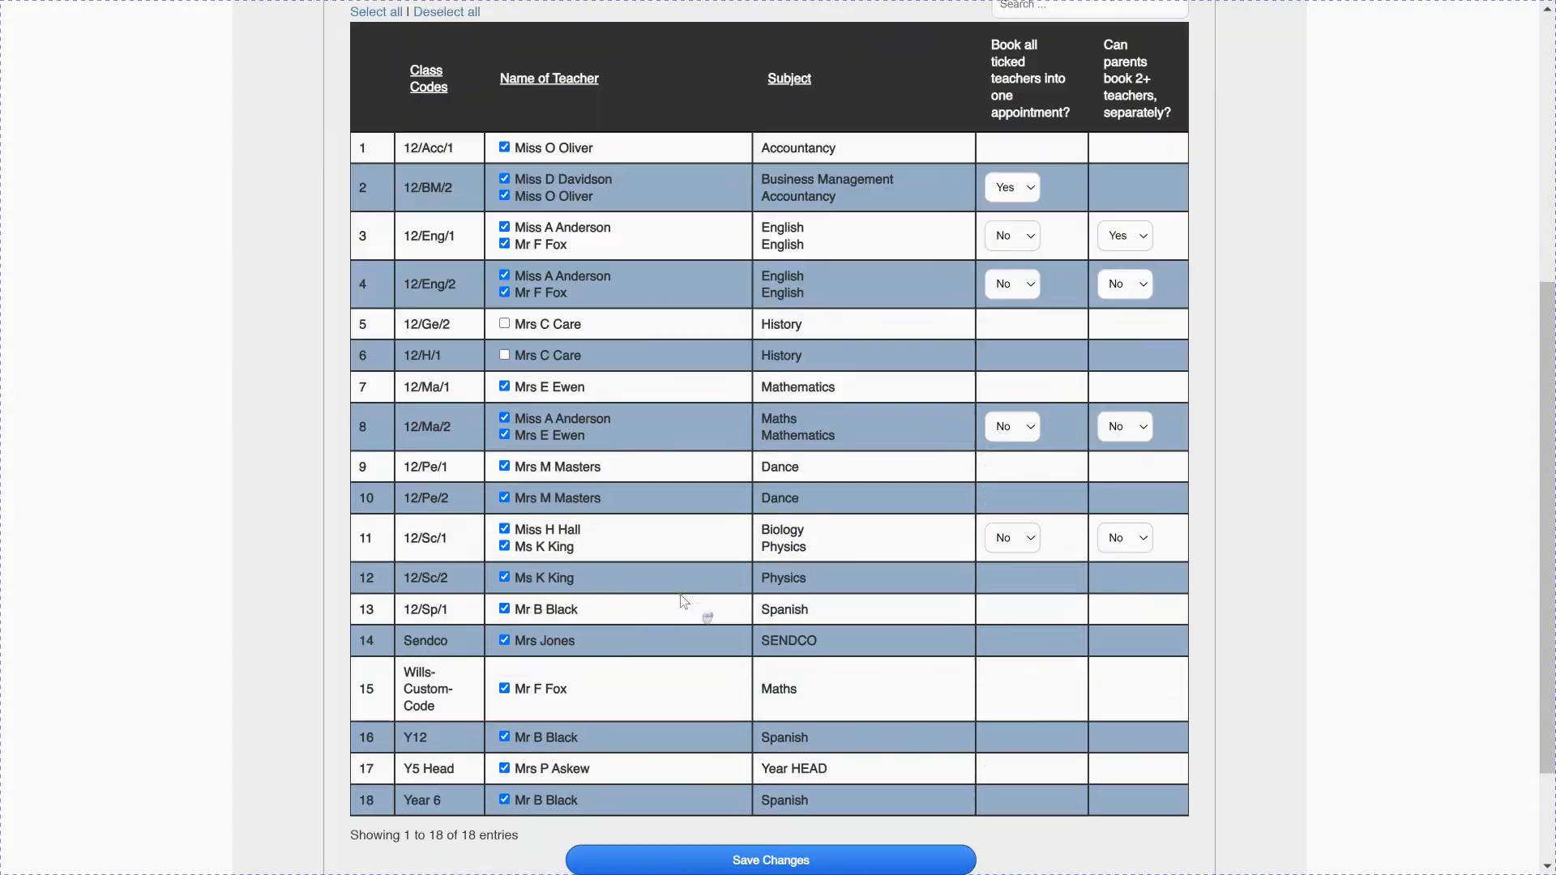
{"action": "left_click", "coordinate": [504, 466]}
{"action": "left_click", "coordinate": [504, 497]}
{"action": "left_click", "coordinate": [504, 641]}
{"action": "left_click", "coordinate": [504, 768]}
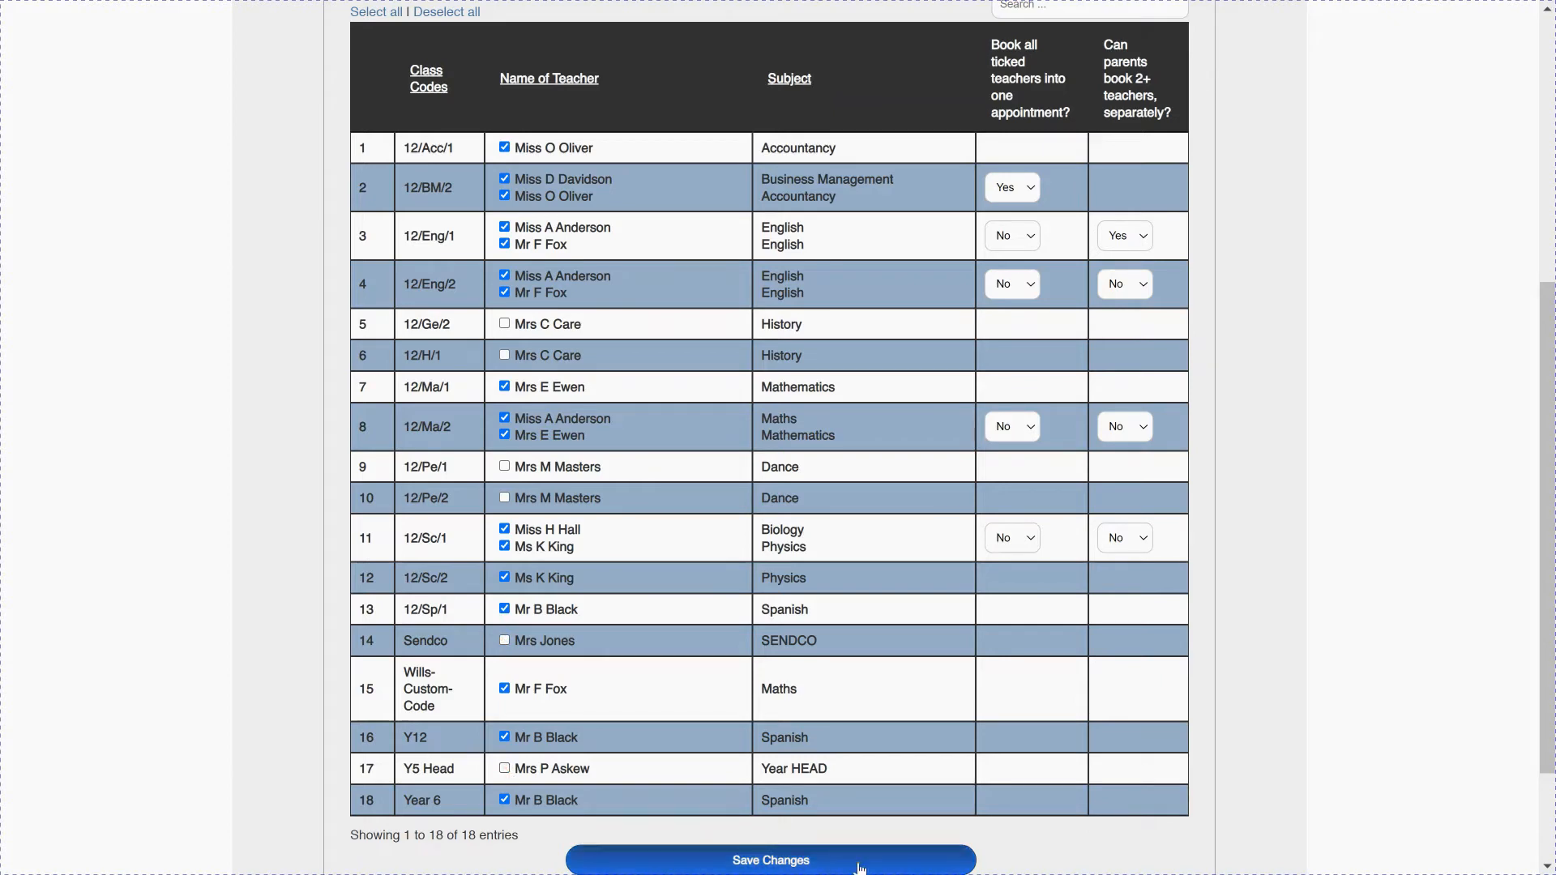
{"action": "left_click", "coordinate": [815, 860]}
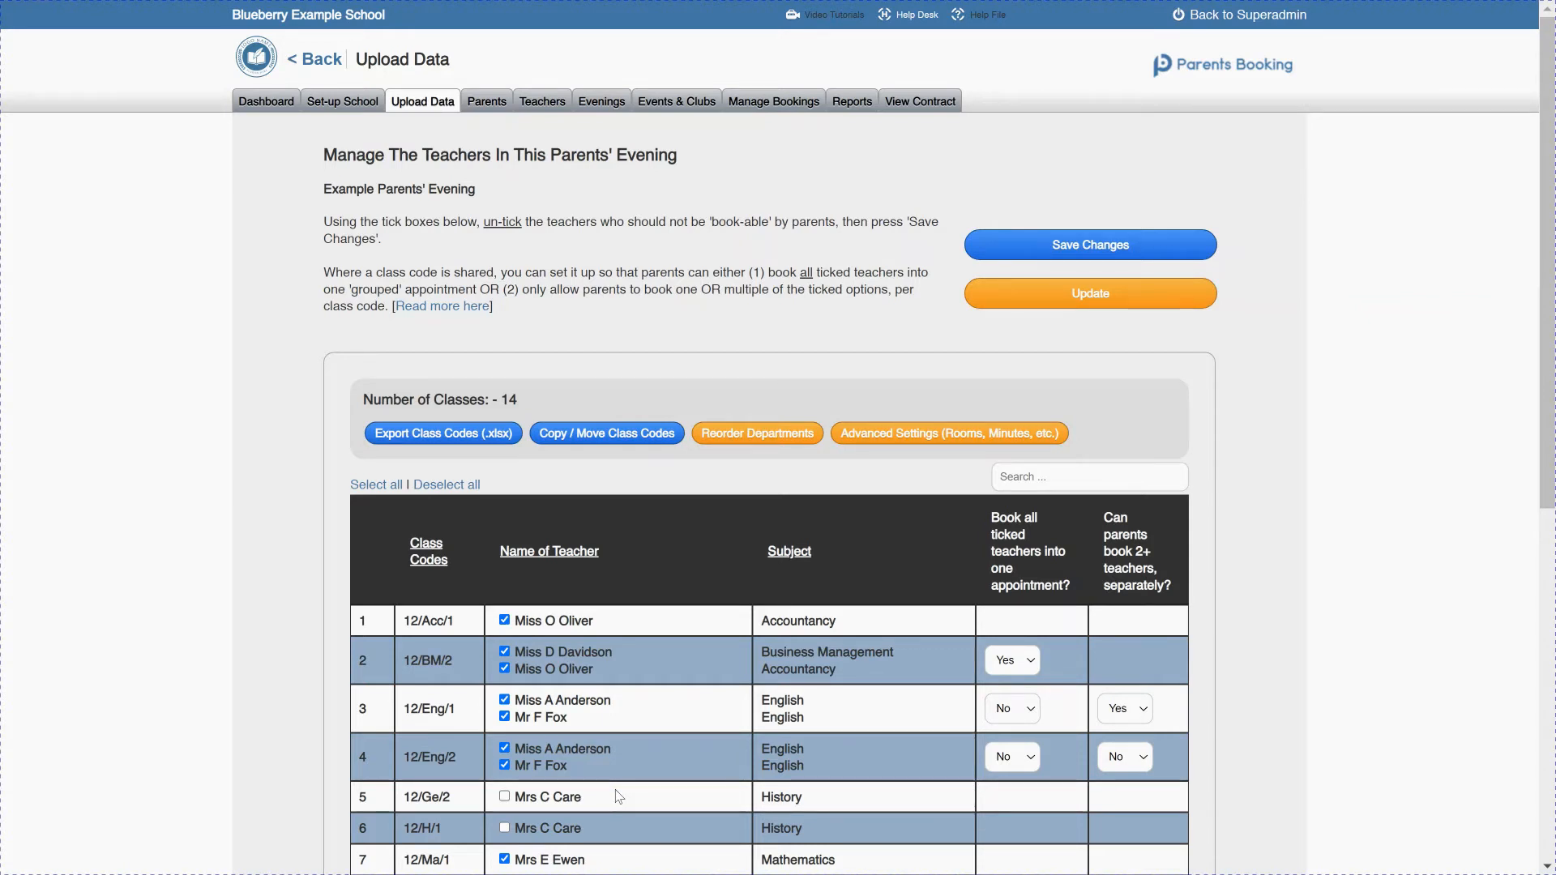
Step: Leave only the second-listed teacher ticked for class 12/Eng/1, and open the department reordering
{"action": "left_click", "coordinate": [504, 716]}
{"action": "left_click", "coordinate": [504, 699]}
{"action": "left_click", "coordinate": [504, 716]}
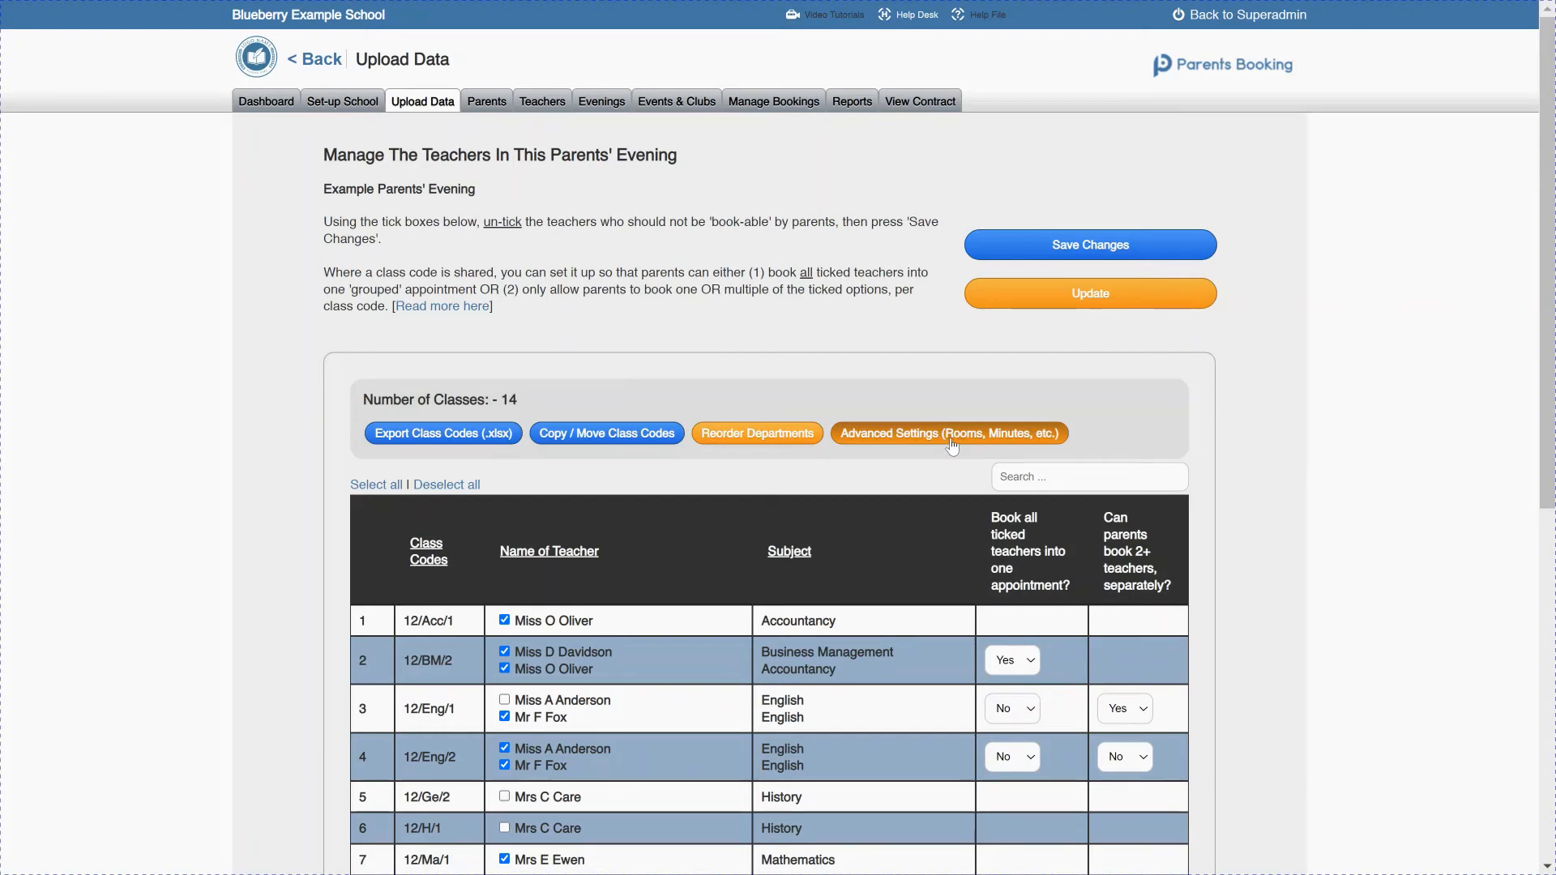
{"action": "left_click", "coordinate": [724, 435]}
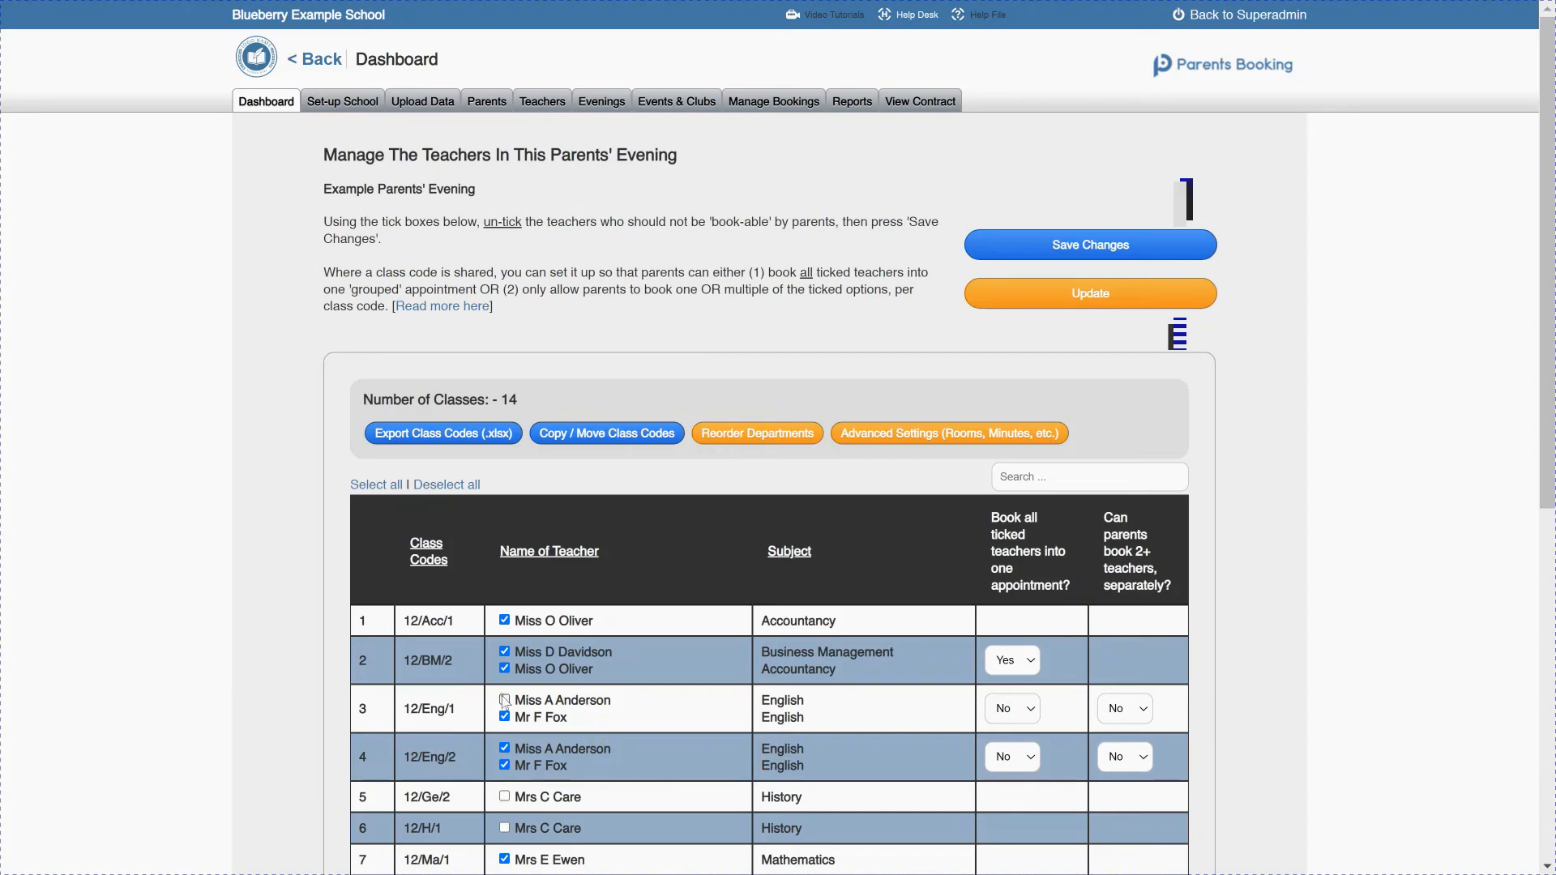
{"action": "scroll", "coordinate": [784, 590], "scroll_direction": "down", "scroll_amount": 3}
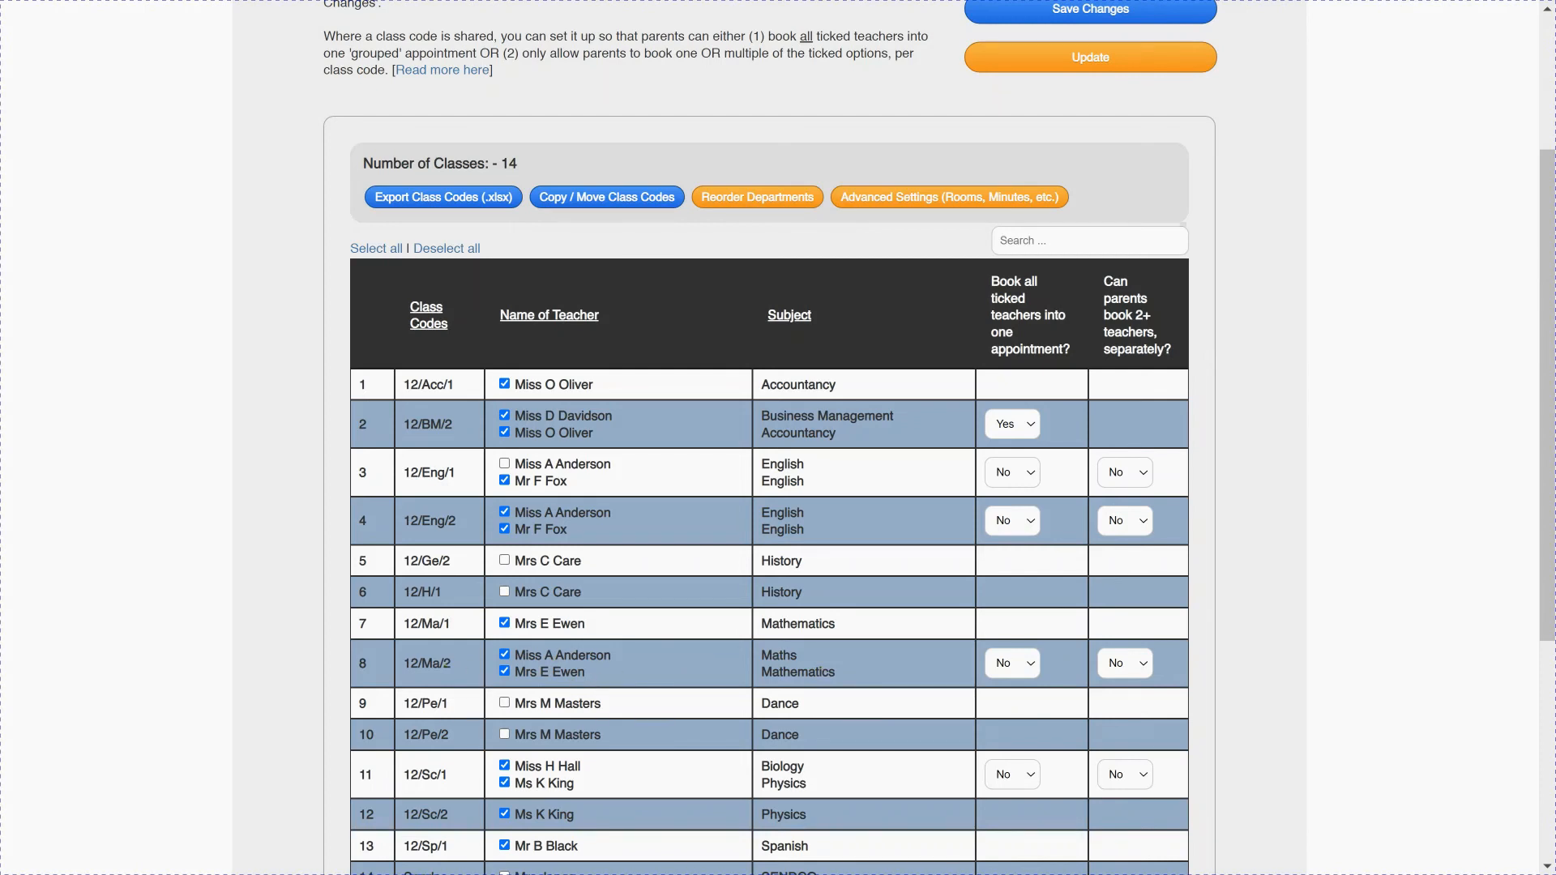
{"action": "left_click_drag", "start_coordinate": [459, 665], "coordinate": [401, 664]}
{"action": "right_click", "coordinate": [417, 665]}
{"action": "left_click", "coordinate": [478, 535]}
{"action": "left_click", "coordinate": [560, 639]}
Step: Open Copy / Move Class Codes from the master list of teachers and choose the Mathematics source teacher by searching "math"
{"action": "scroll", "coordinate": [670, 358], "scroll_direction": "up", "scroll_amount": 3}
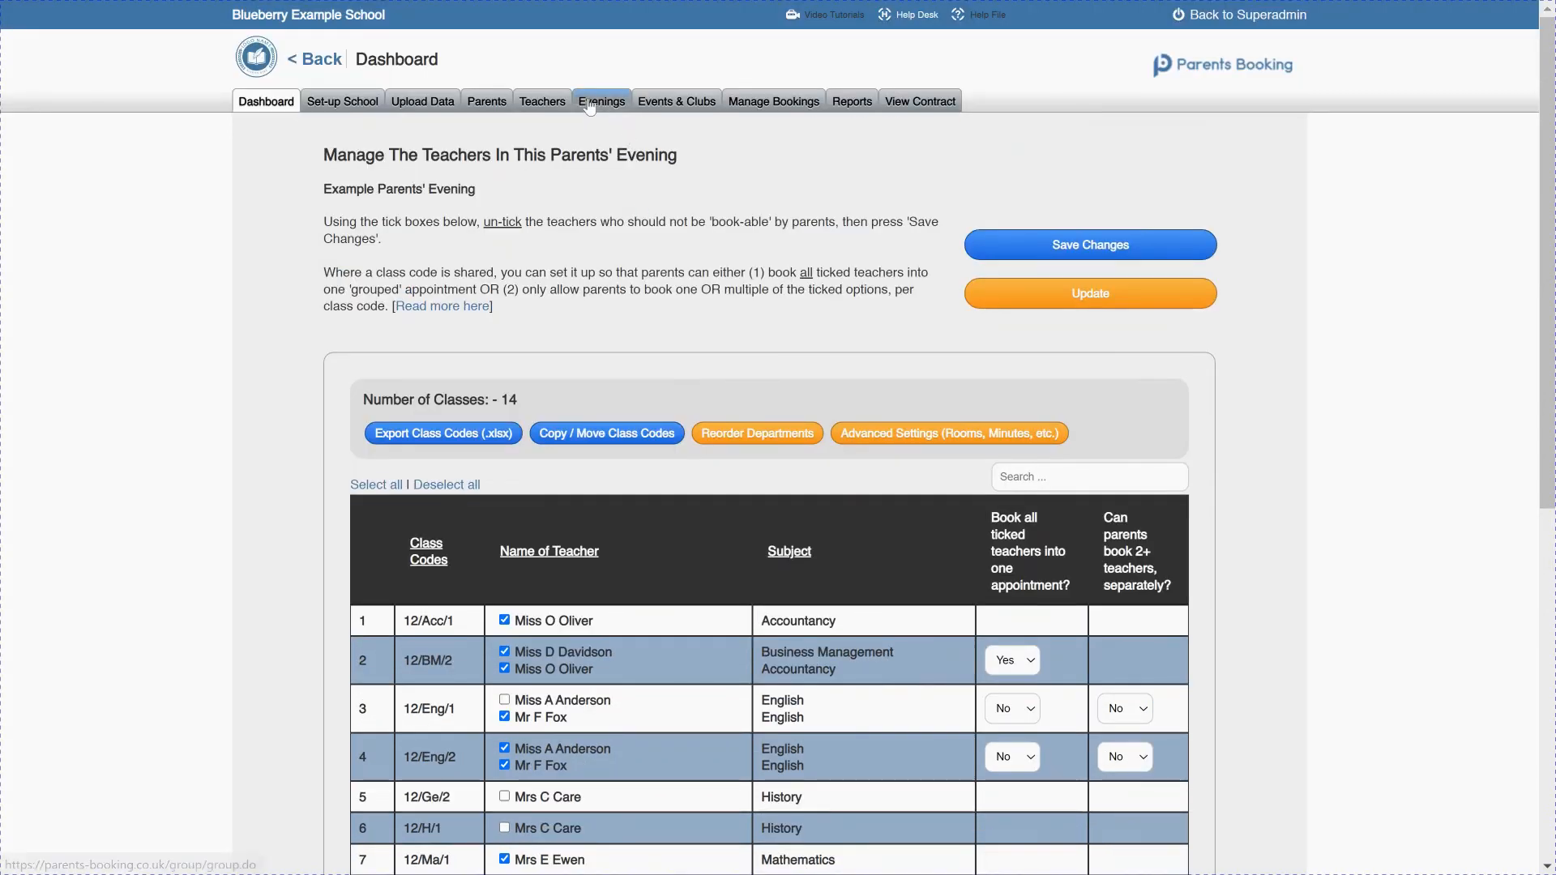
{"action": "left_click", "coordinate": [556, 107]}
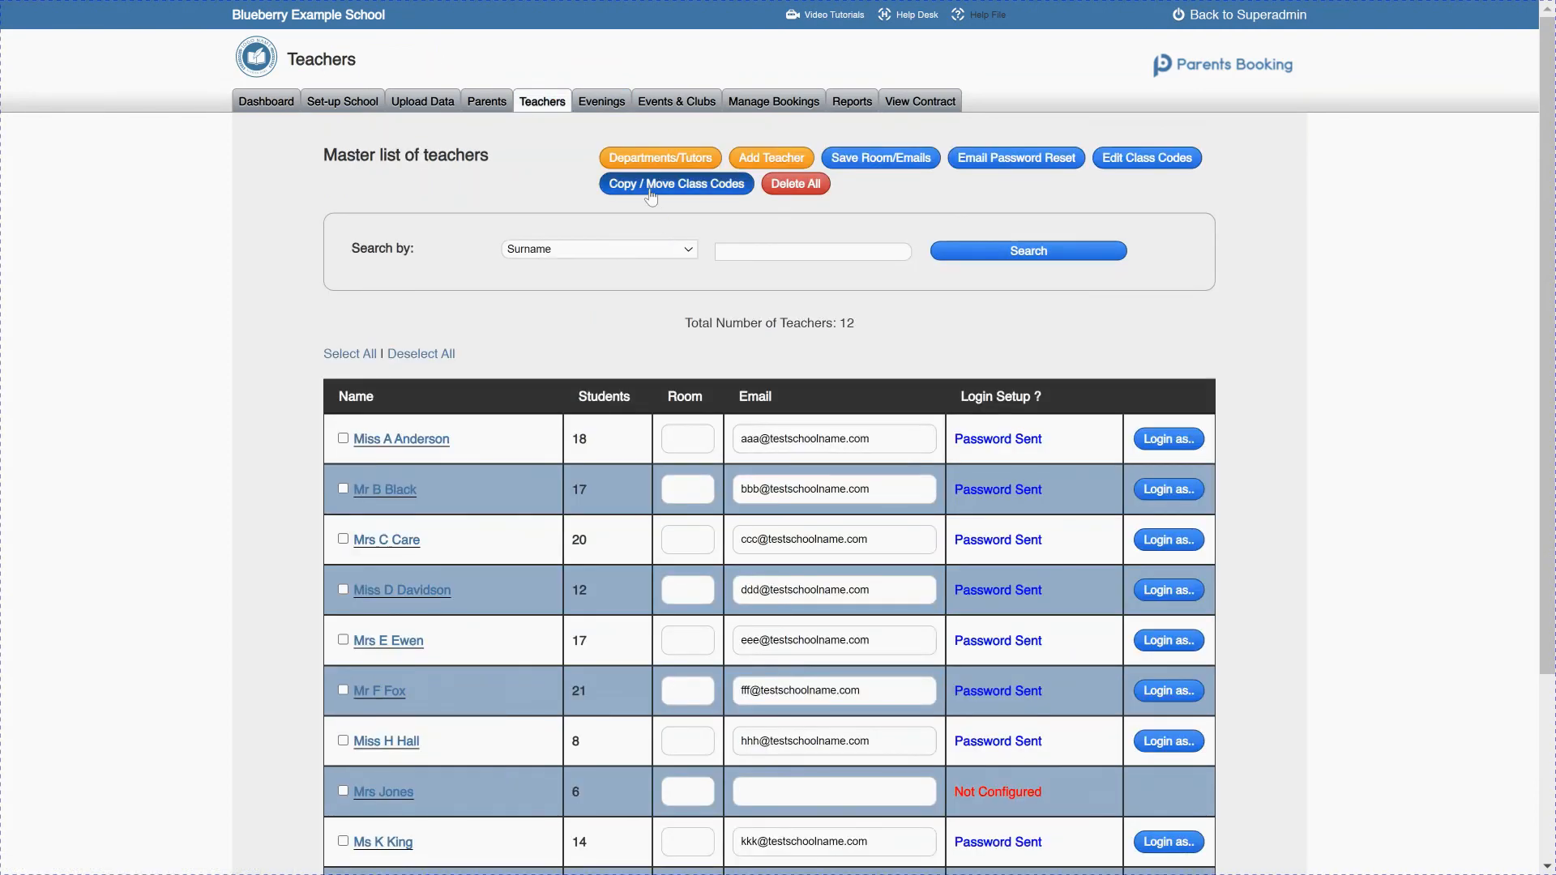
{"action": "left_click", "coordinate": [681, 191]}
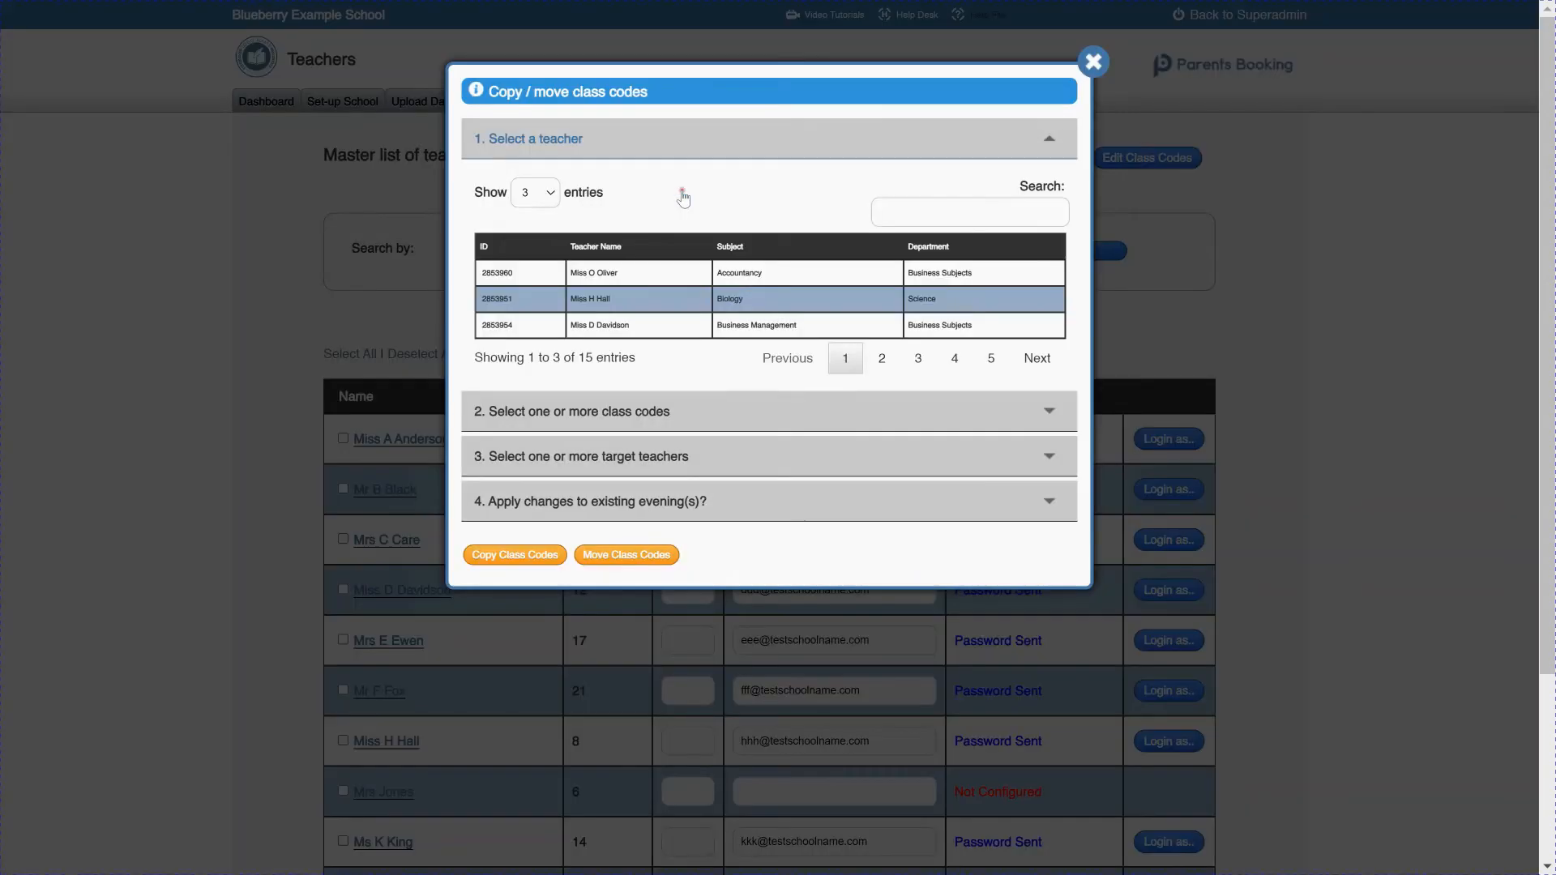
{"action": "left_click", "coordinate": [880, 213]}
{"action": "type", "text": "math"}
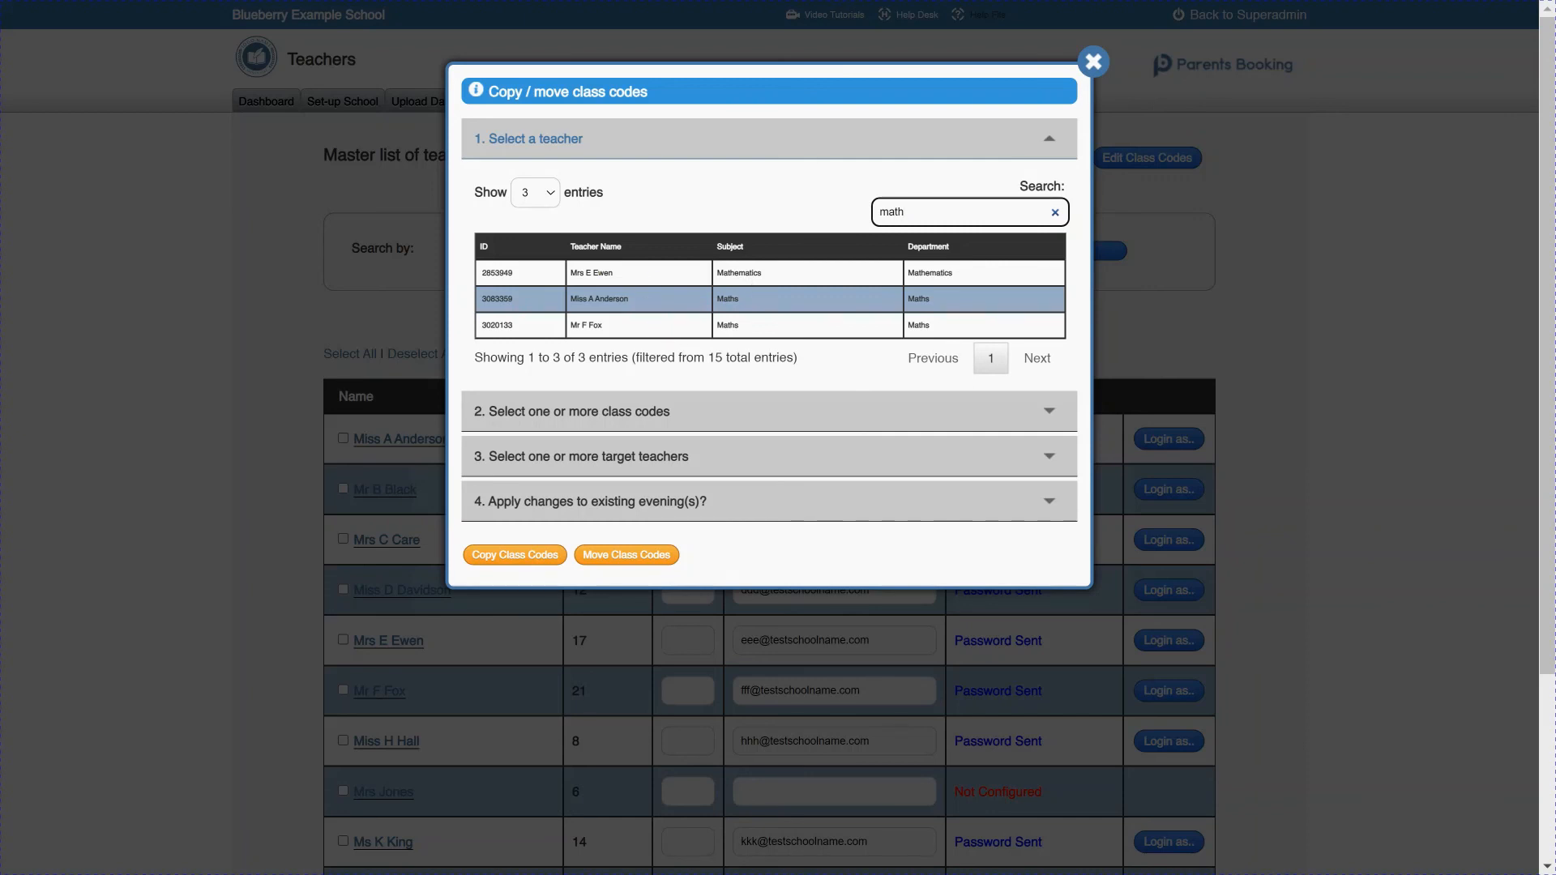
{"action": "left_click", "coordinate": [701, 276]}
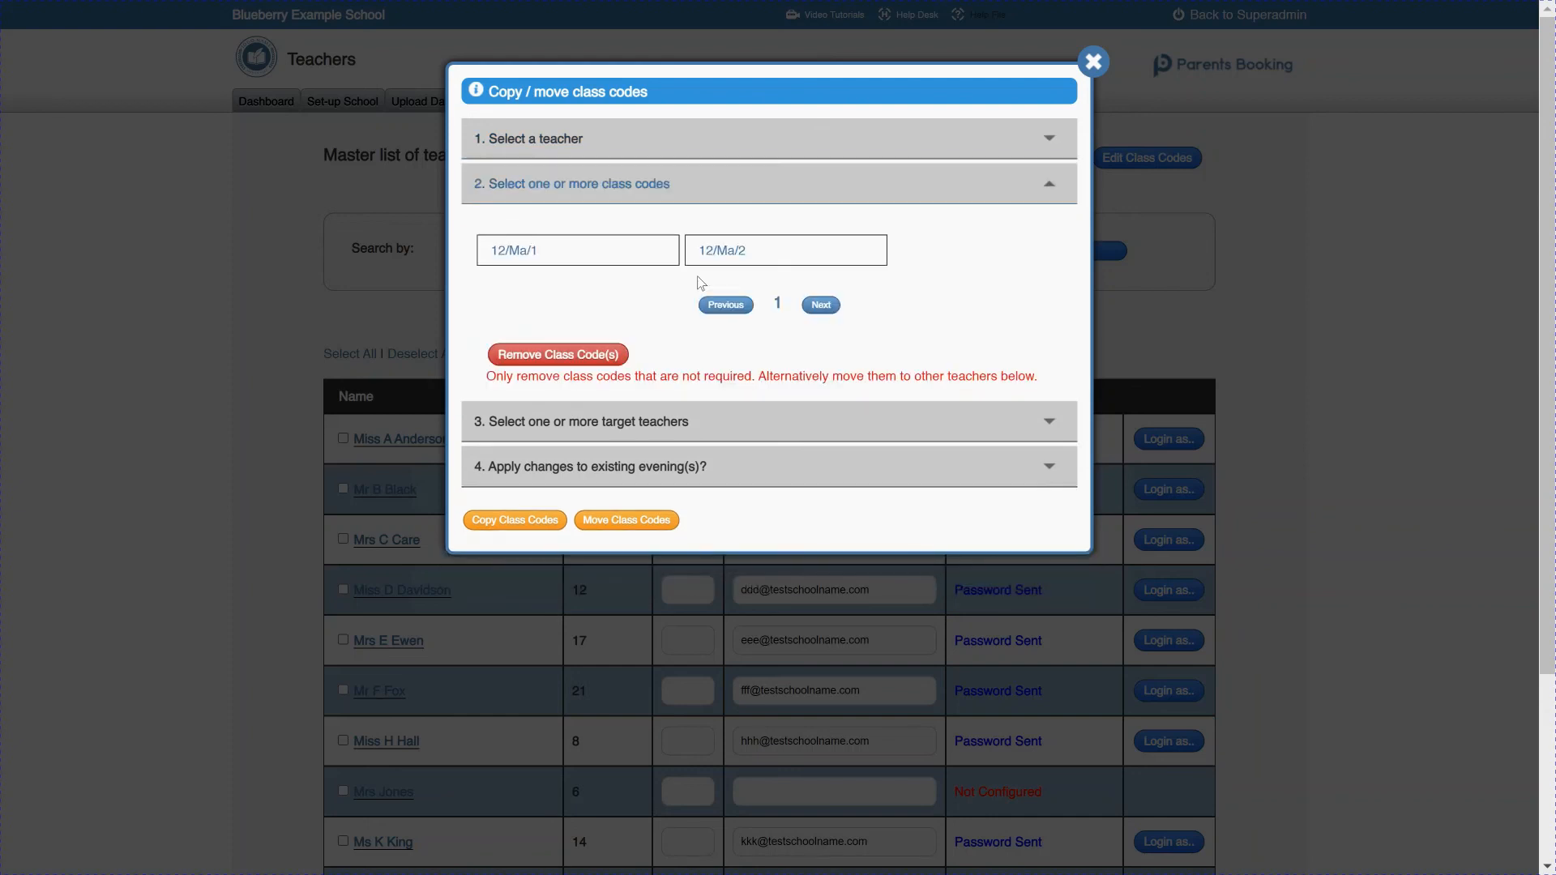
Step: Select class code 12/Ma/2 and copy it to the Maths entry of the target teacher found by surname
{"action": "left_click", "coordinate": [602, 261]}
{"action": "left_click", "coordinate": [766, 246]}
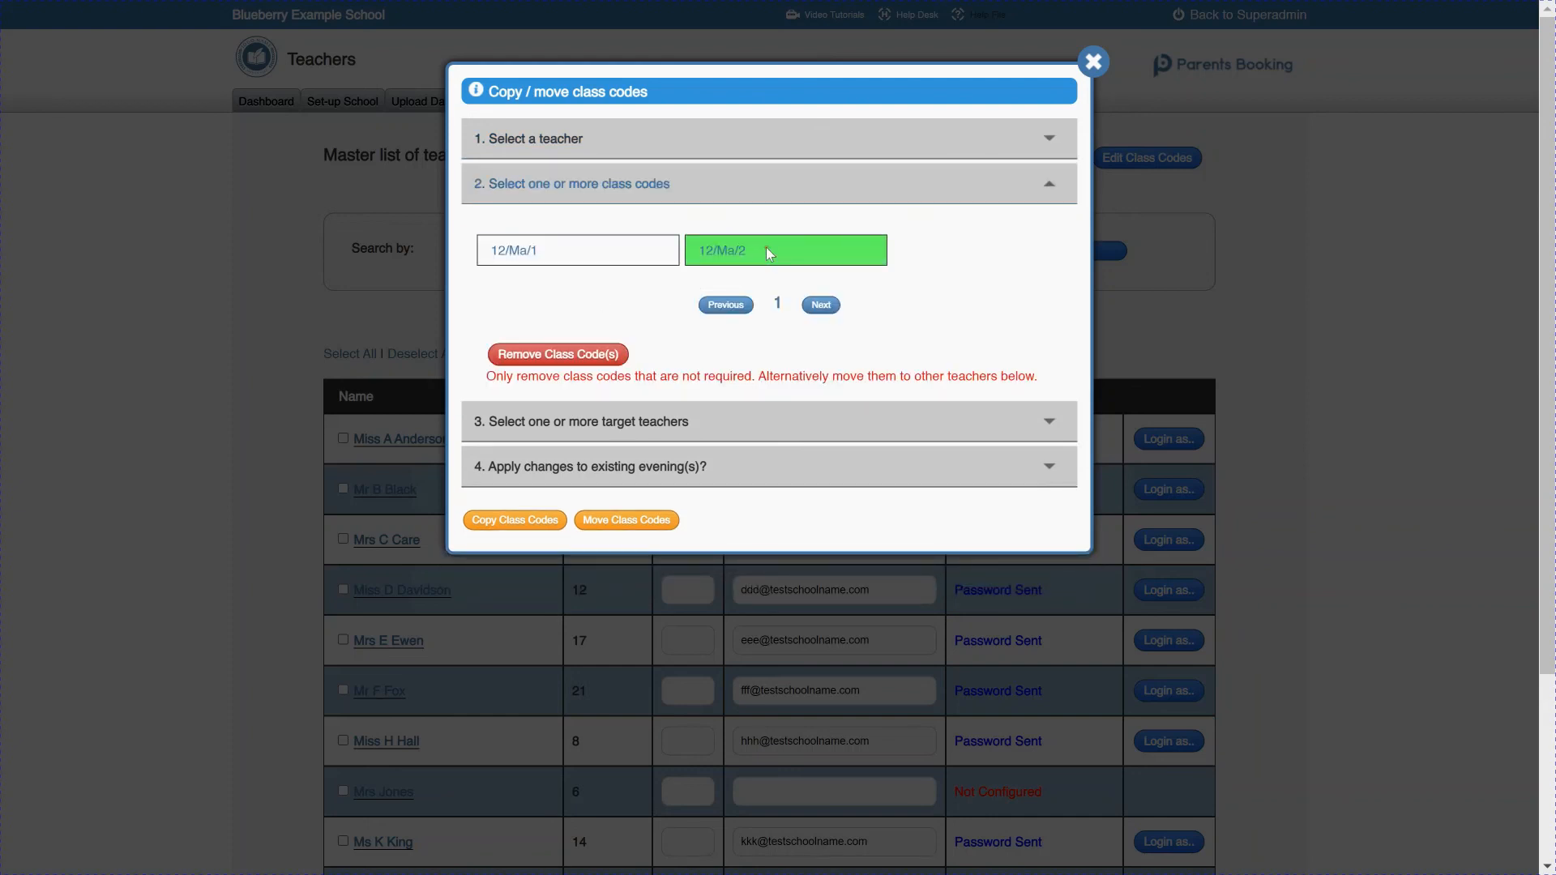
{"action": "left_click", "coordinate": [683, 420]}
{"action": "left_click", "coordinate": [964, 302]}
{"action": "type", "text": "fox"}
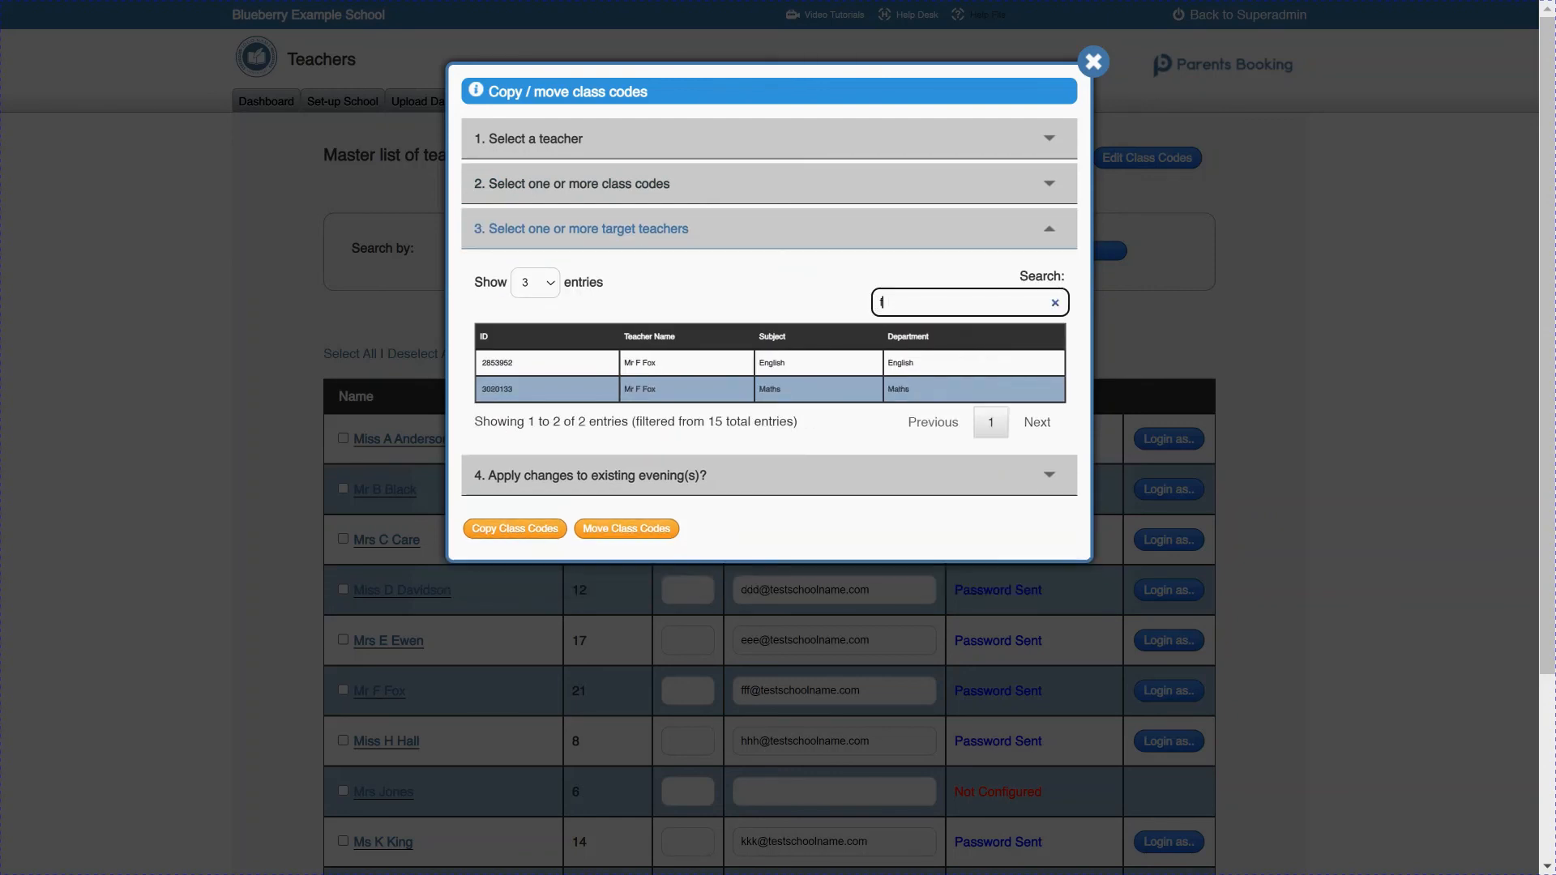
{"action": "left_click", "coordinate": [697, 391]}
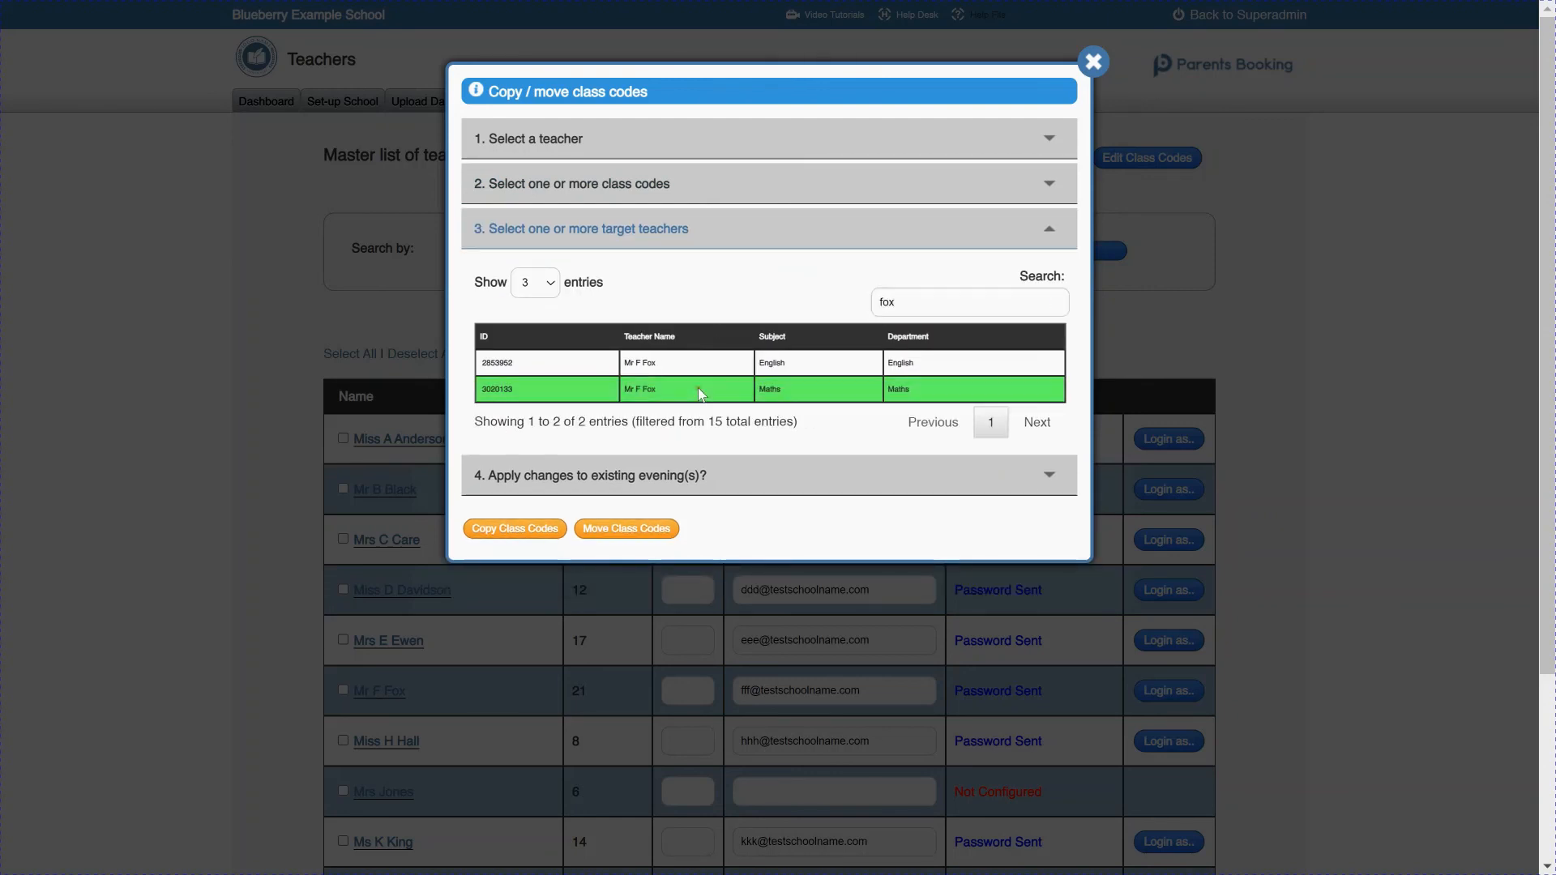
{"action": "left_click", "coordinate": [531, 530]}
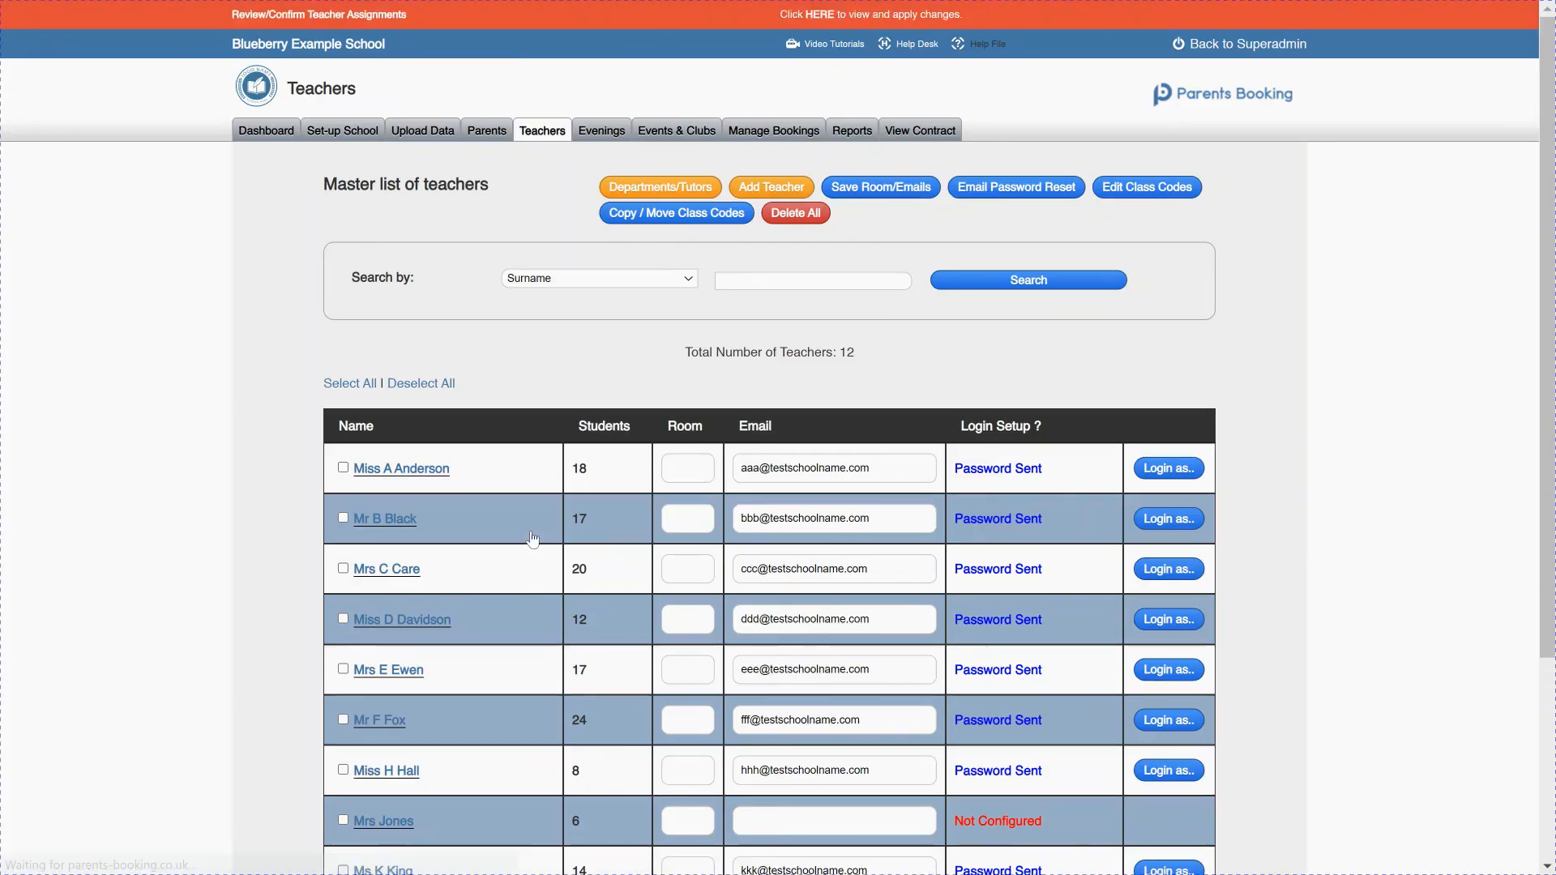
Step: Review the pending teacher assignment change and apply it to the Example Parents' Evening in the Spring Term group
{"action": "left_click", "coordinate": [825, 23]}
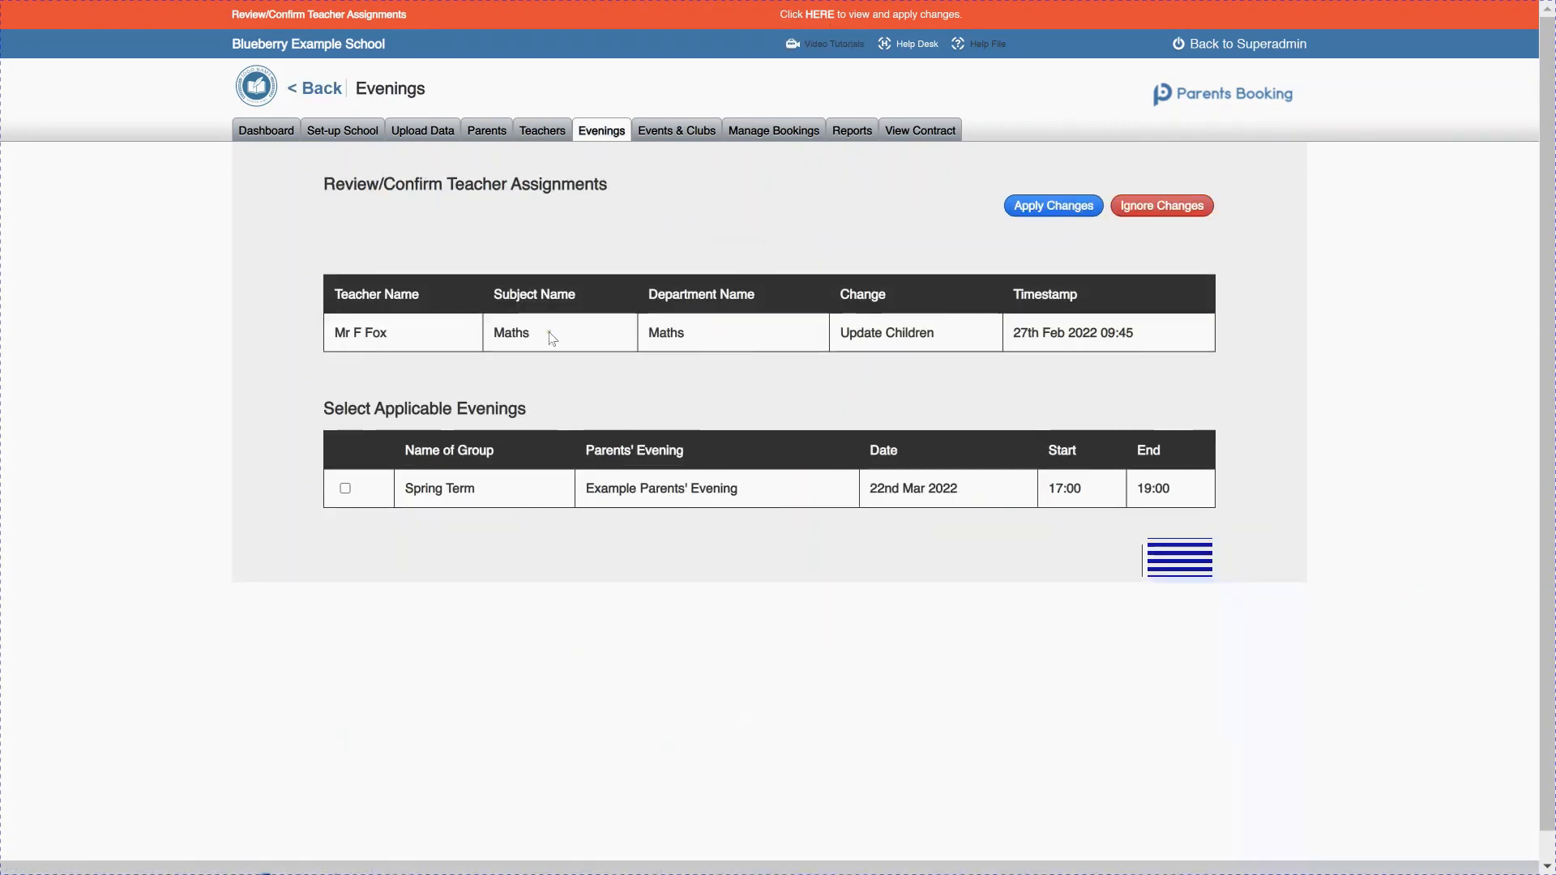
{"action": "left_click", "coordinate": [345, 488]}
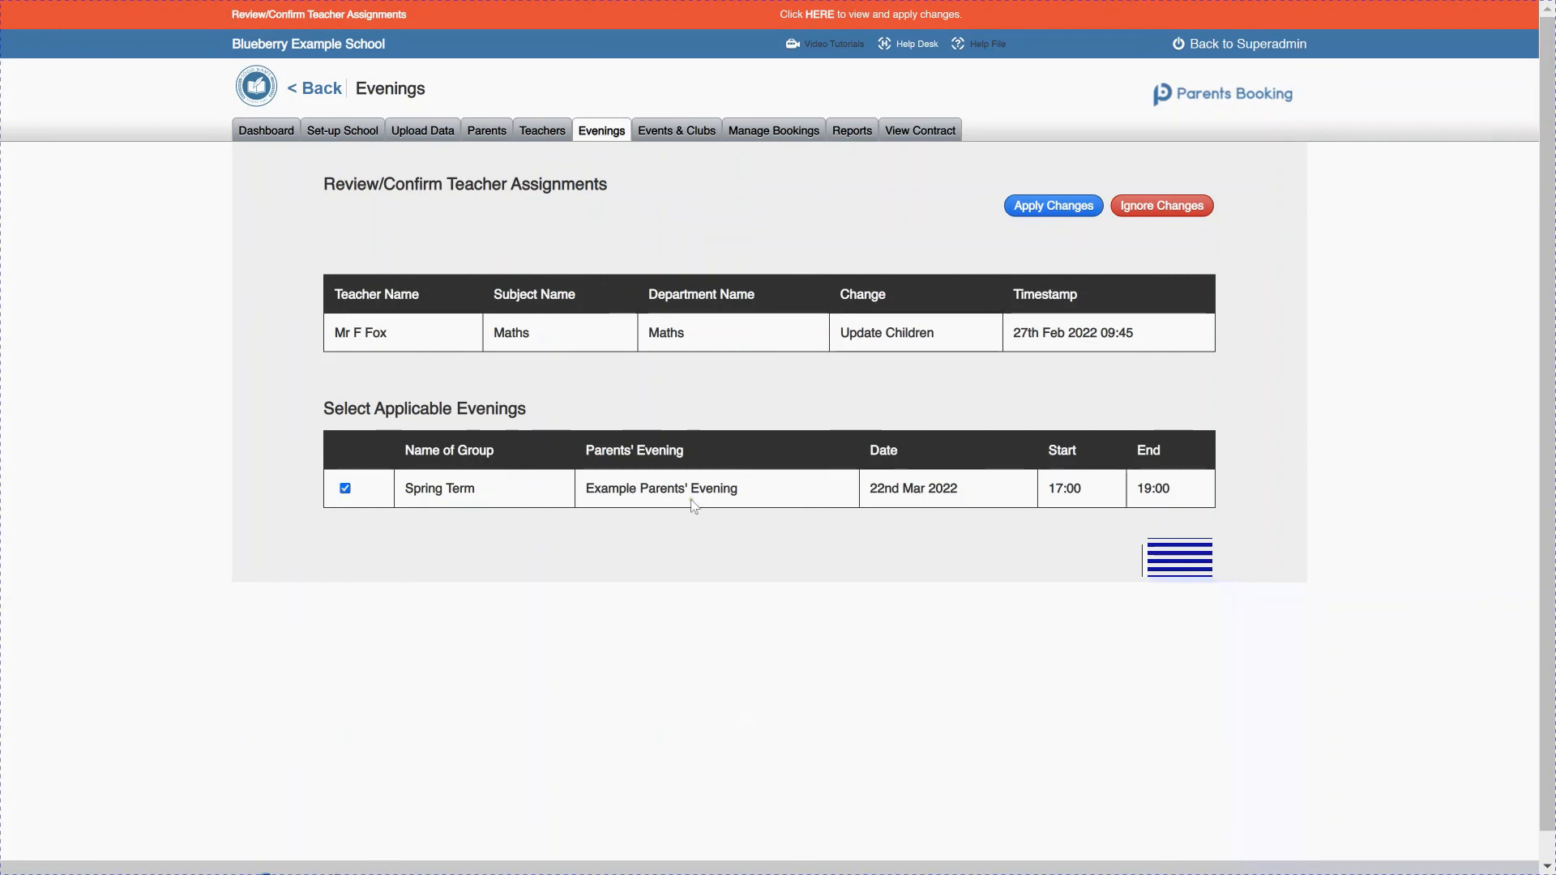
{"action": "left_click", "coordinate": [1064, 208]}
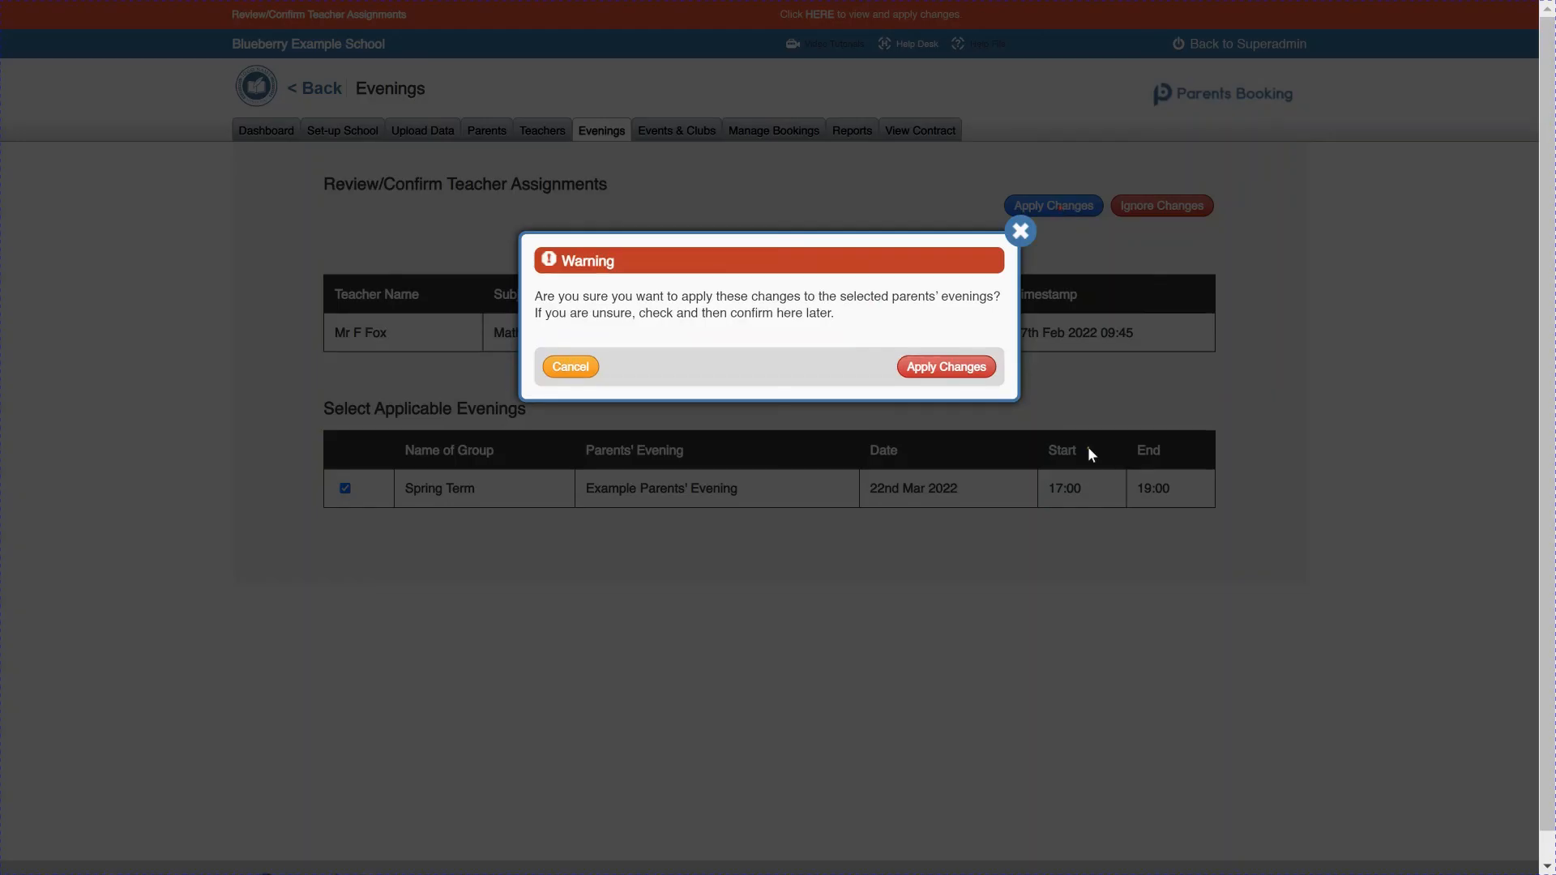
{"action": "left_click", "coordinate": [976, 370]}
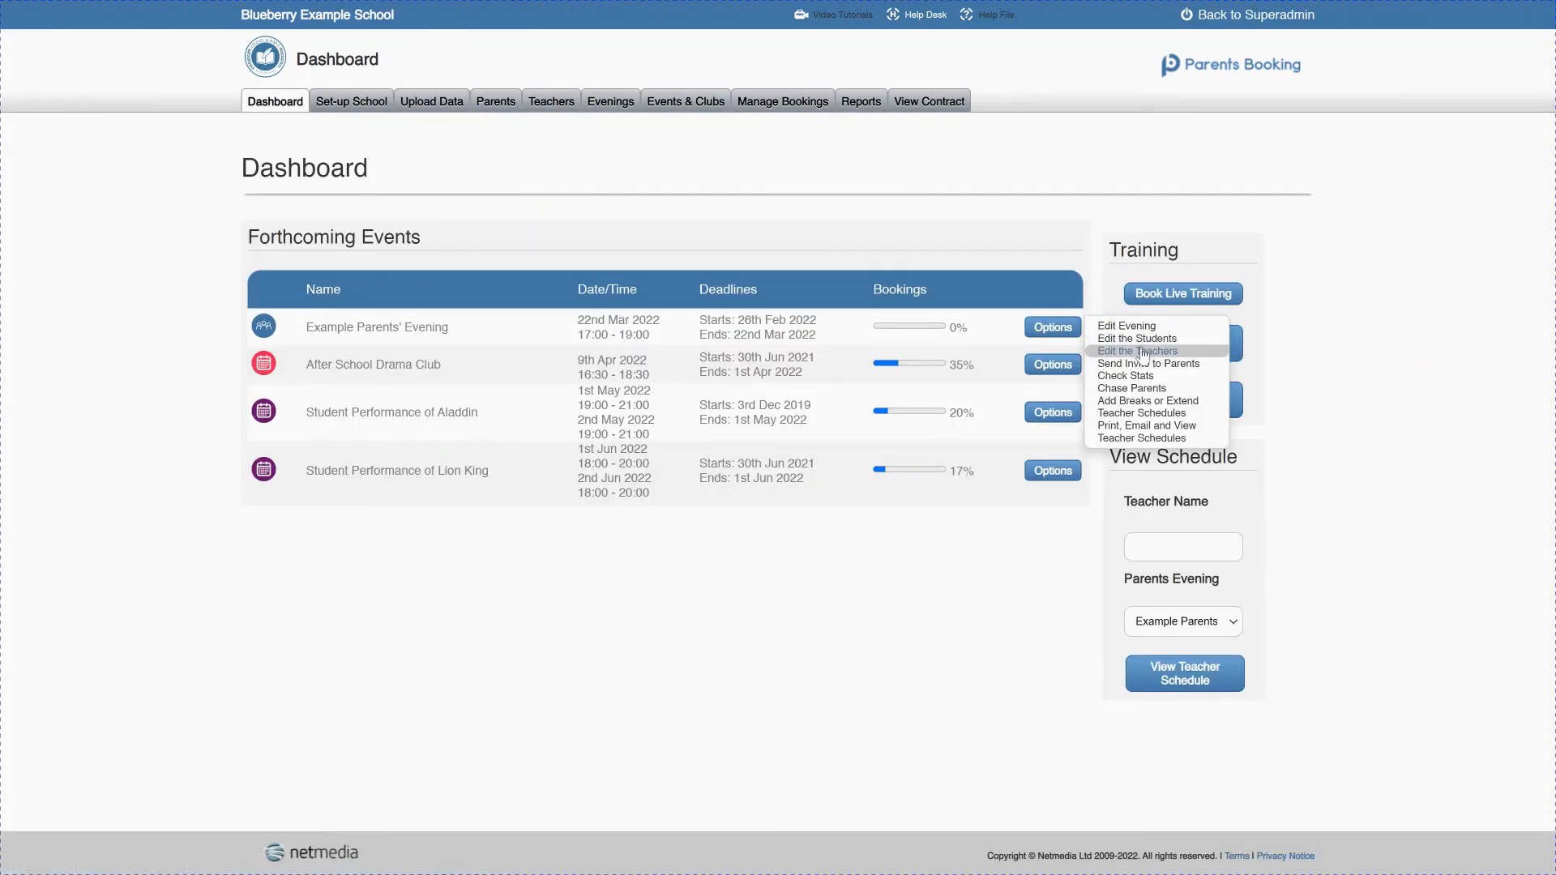
Step: Try making only the newly copied Maths teacher bookable for class 12/Ma/2, and tick the other two teachers again
{"action": "scroll", "coordinate": [796, 496], "scroll_direction": "down", "scroll_amount": 4}
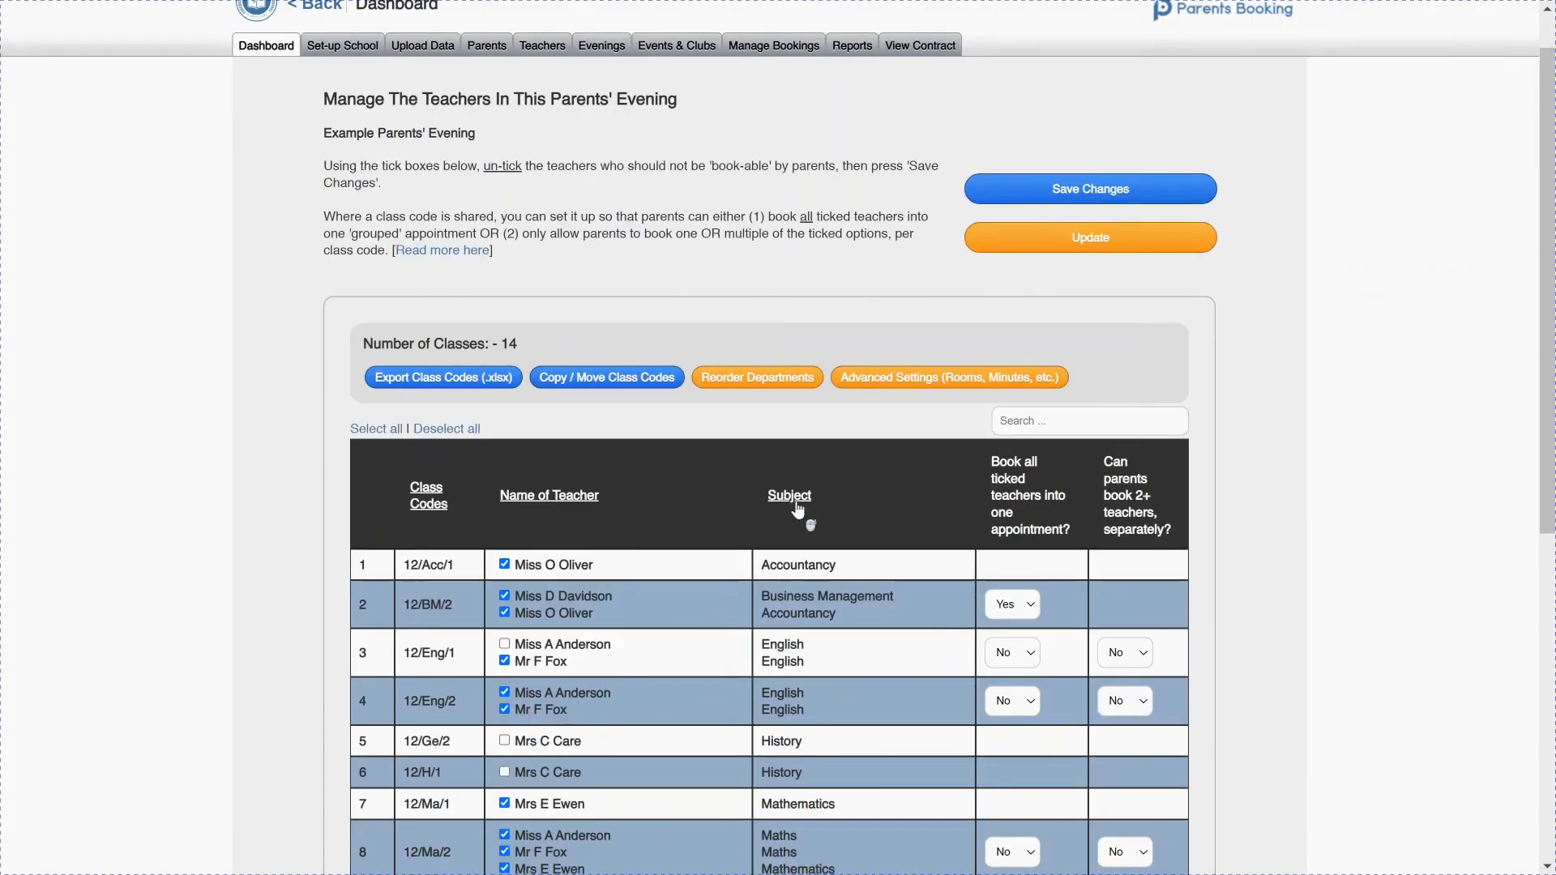
{"action": "scroll", "coordinate": [798, 509], "scroll_direction": "down", "scroll_amount": 3}
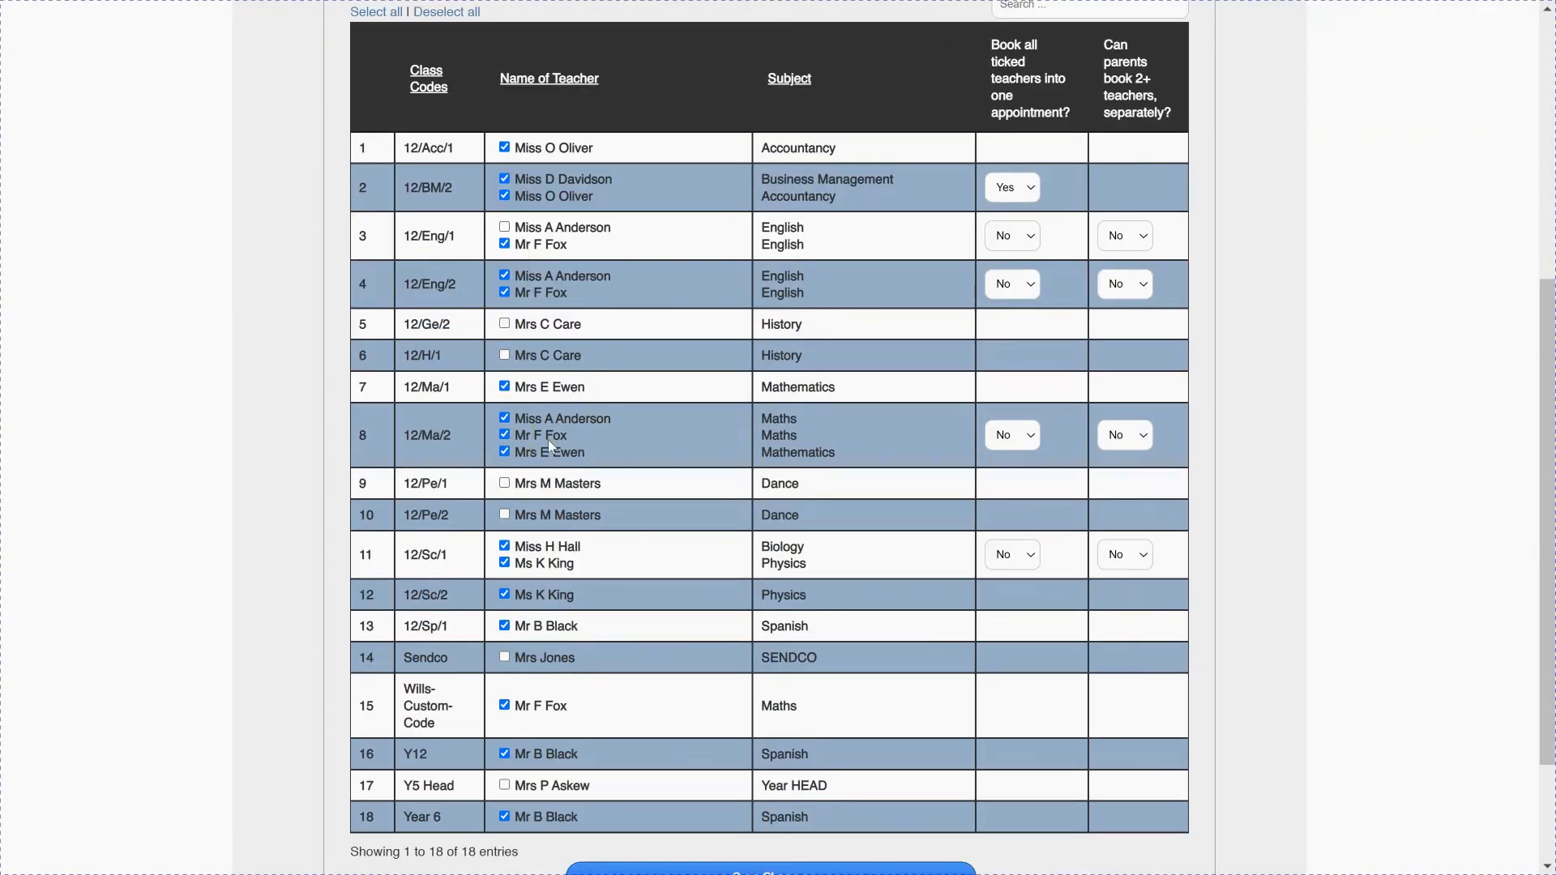
{"action": "left_click", "coordinate": [504, 418]}
{"action": "left_click", "coordinate": [504, 451]}
{"action": "left_click", "coordinate": [504, 451]}
{"action": "left_click", "coordinate": [504, 417]}
Step: Set class 12/Ma/2 to book all ticked teachers into one appointment
{"action": "left_click", "coordinate": [1004, 448]}
{"action": "left_click", "coordinate": [1006, 468]}
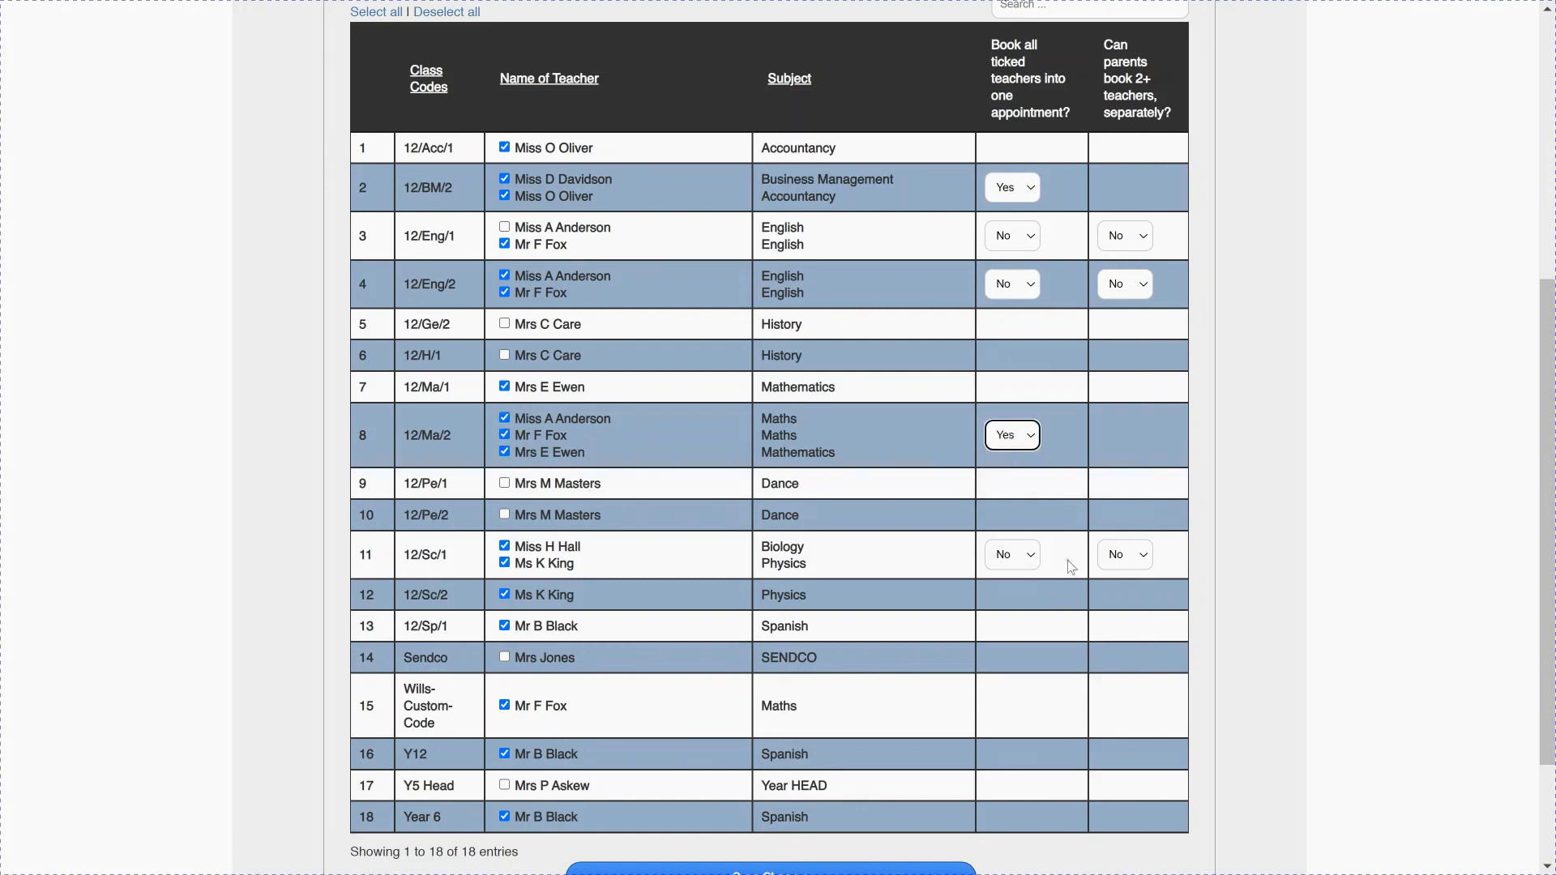
{"action": "scroll", "coordinate": [903, 452], "scroll_direction": "up", "scroll_amount": 6}
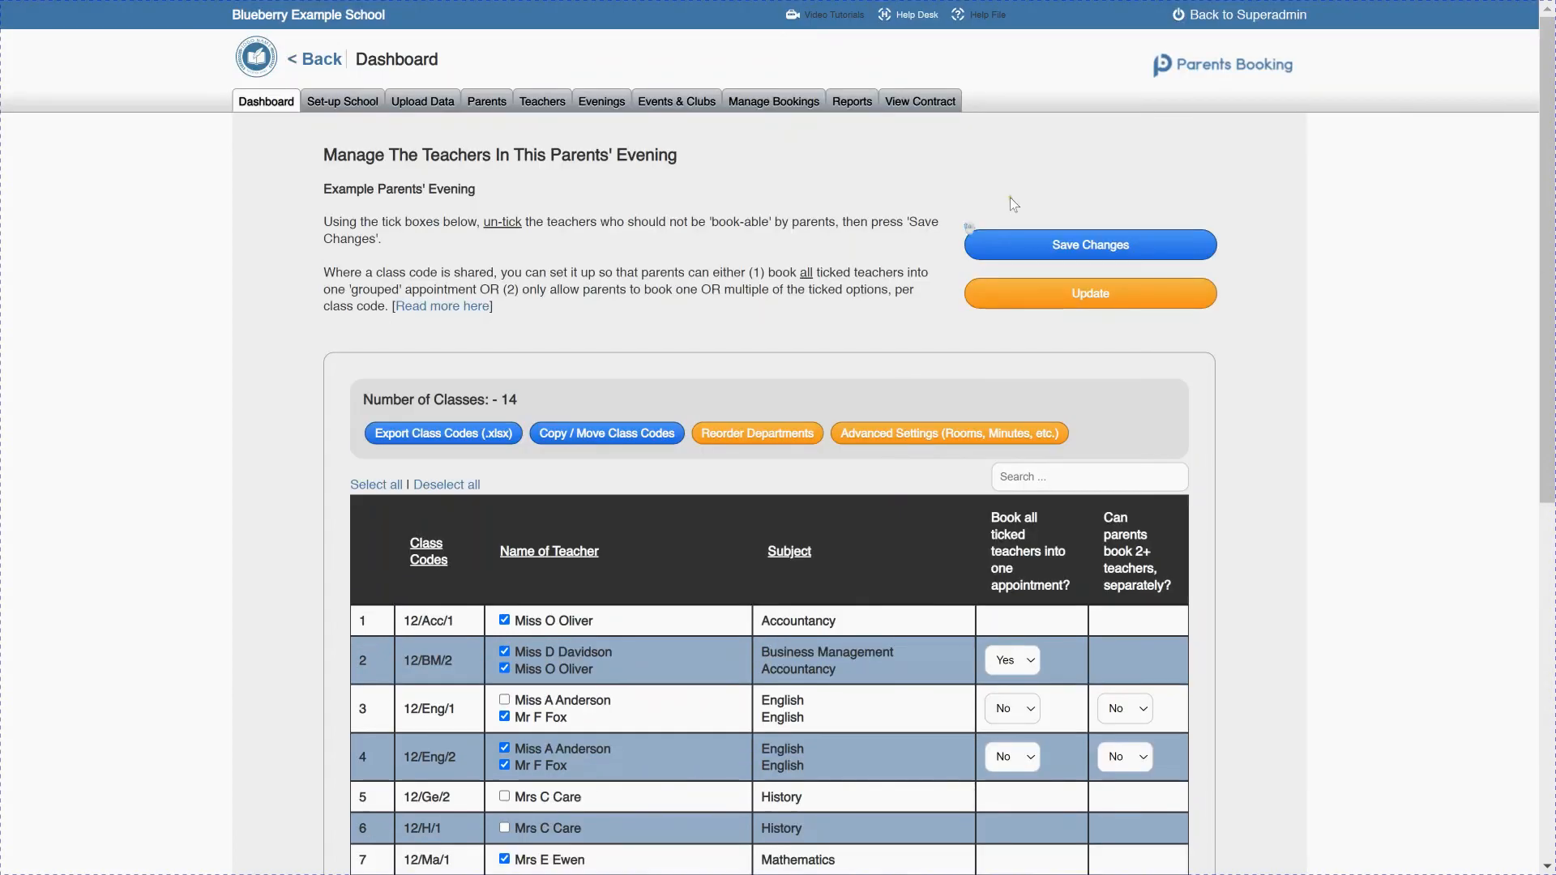